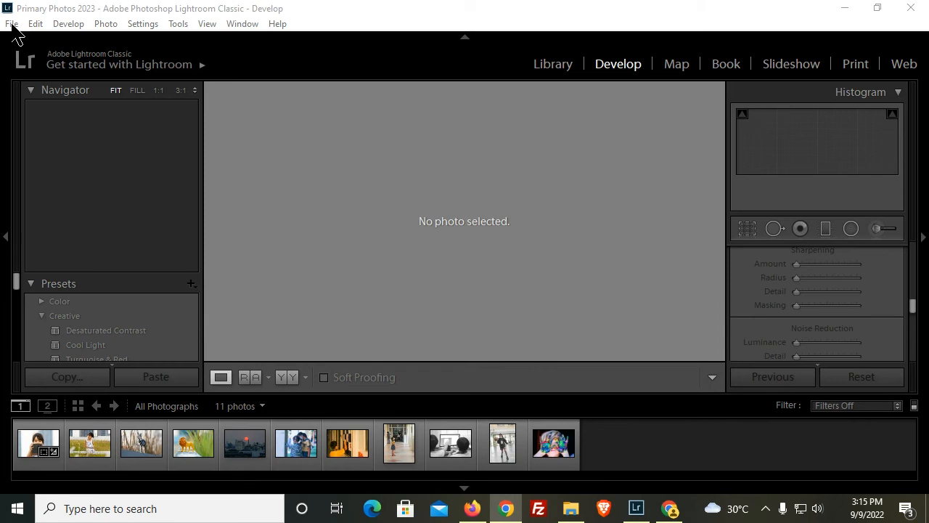
left_click(12, 24)
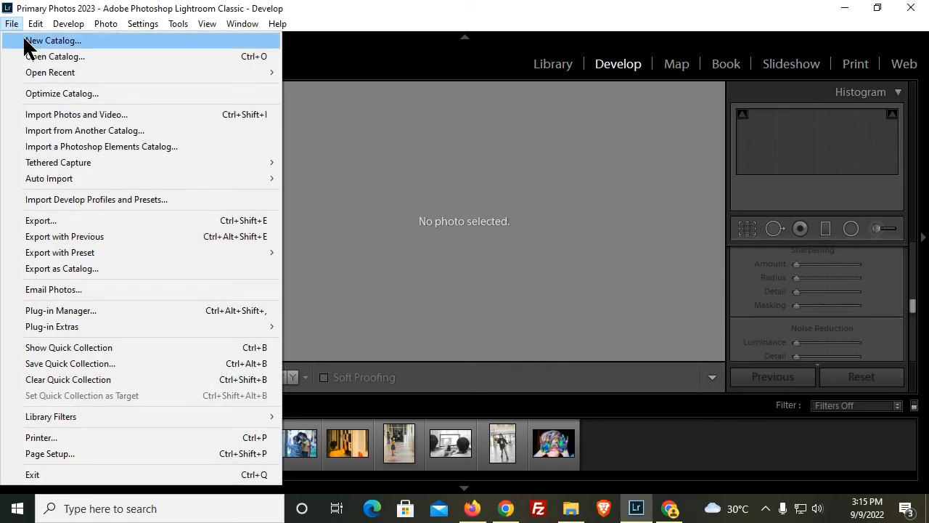
left_click(687, 463)
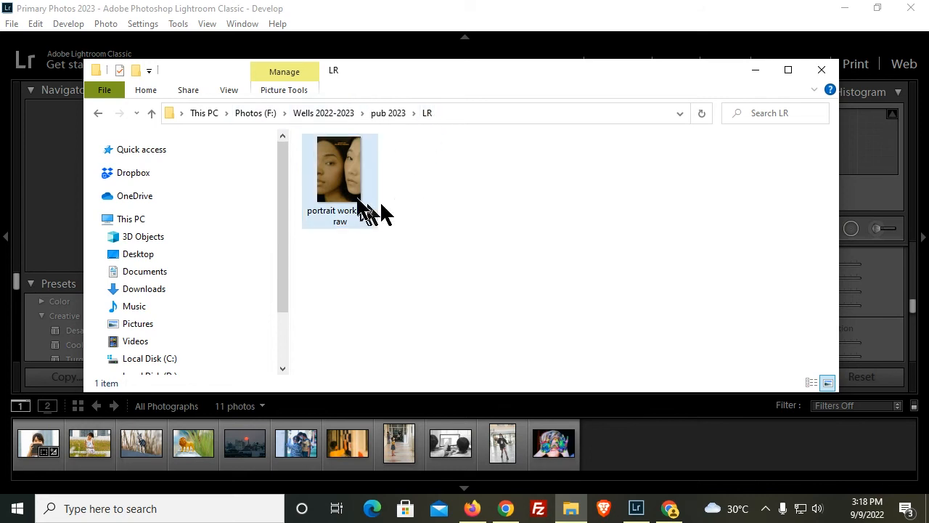
- Switch to Lightroom and import portrait worklfow raw.jpg from the pub 2023 \ LR folder on the Photos (F:) drive
key("alt+Tab")
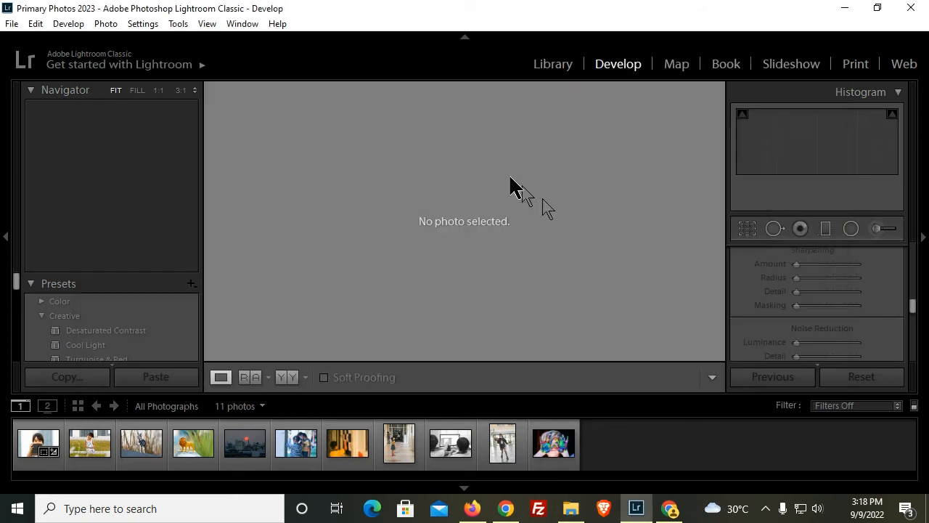
left_click(551, 71)
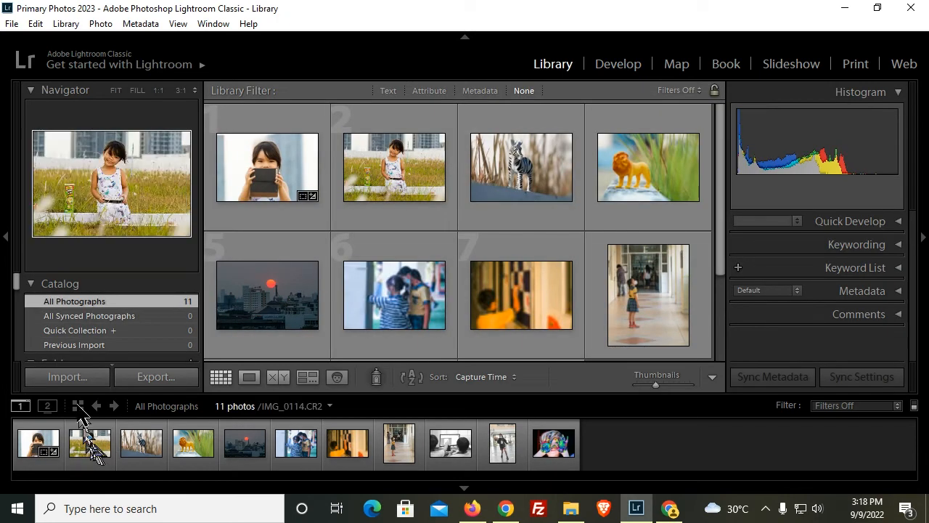
left_click(80, 377)
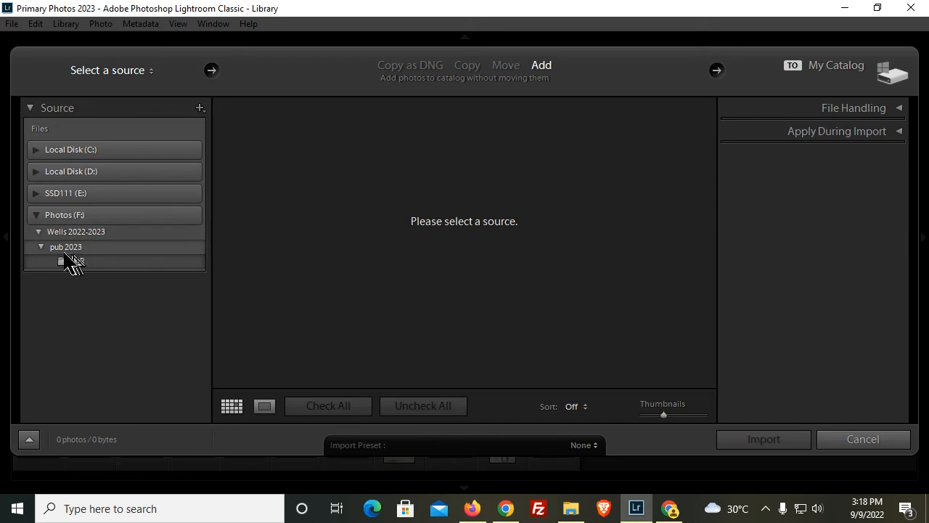
left_click(79, 262)
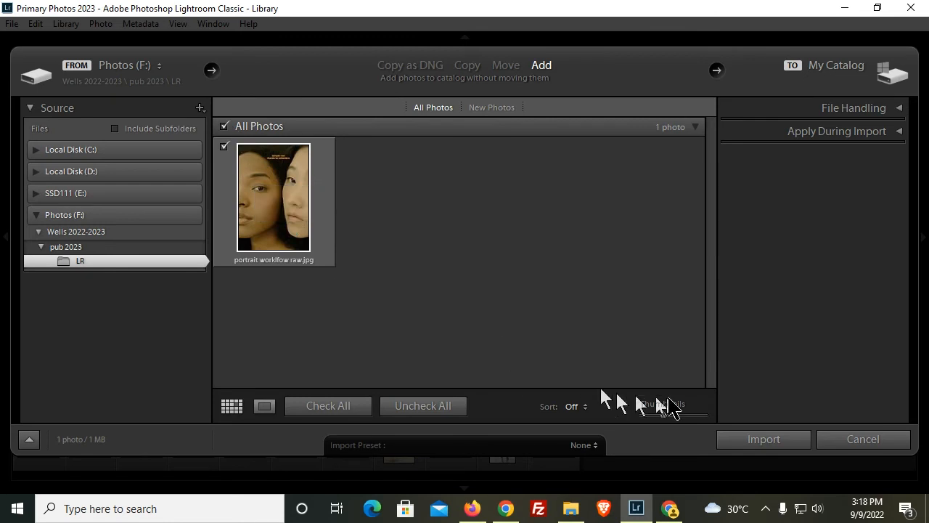
left_click(735, 440)
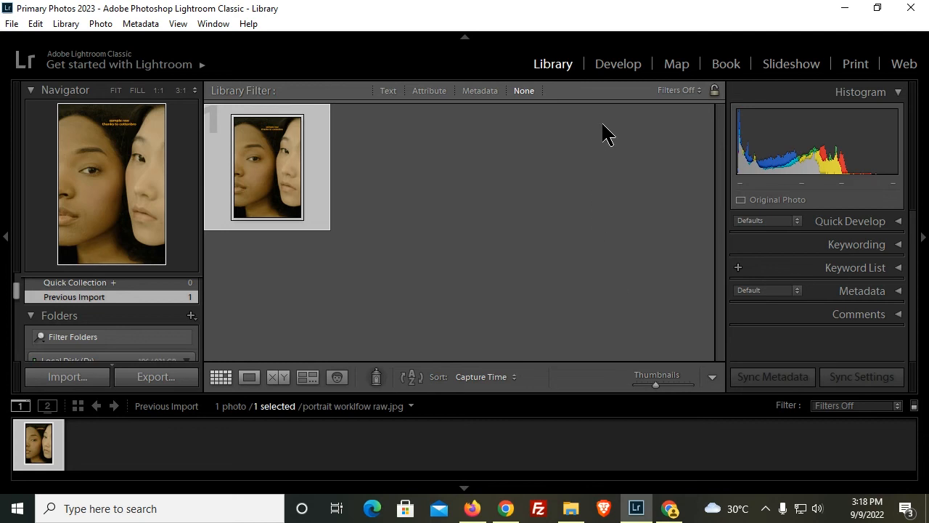
- Open the imported portrait in the Develop module and set Exposure to +0.26 and Contrast to +14
left_click(618, 65)
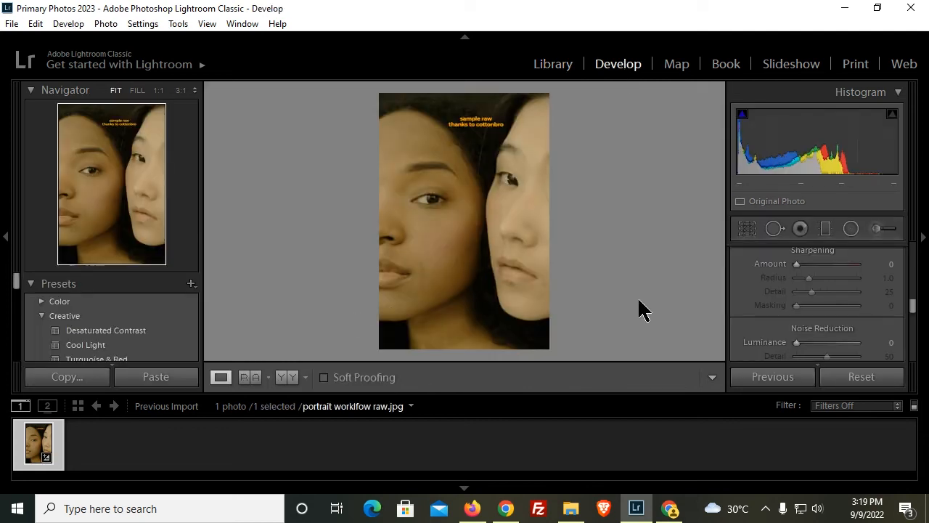
left_click_drag(816, 161, 826, 160)
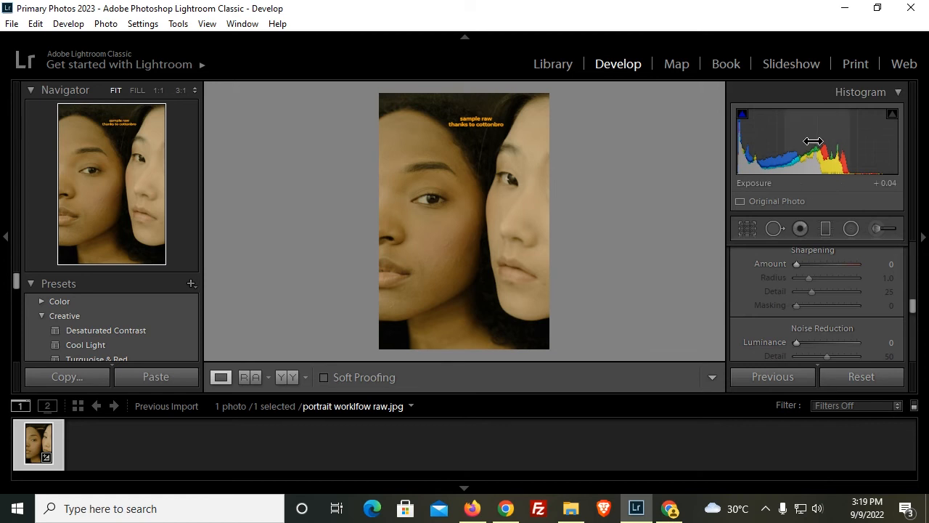
mouse_move(815, 139)
left_mouse_down()
mouse_move(821, 147)
mouse_move(814, 145)
left_mouse_up()
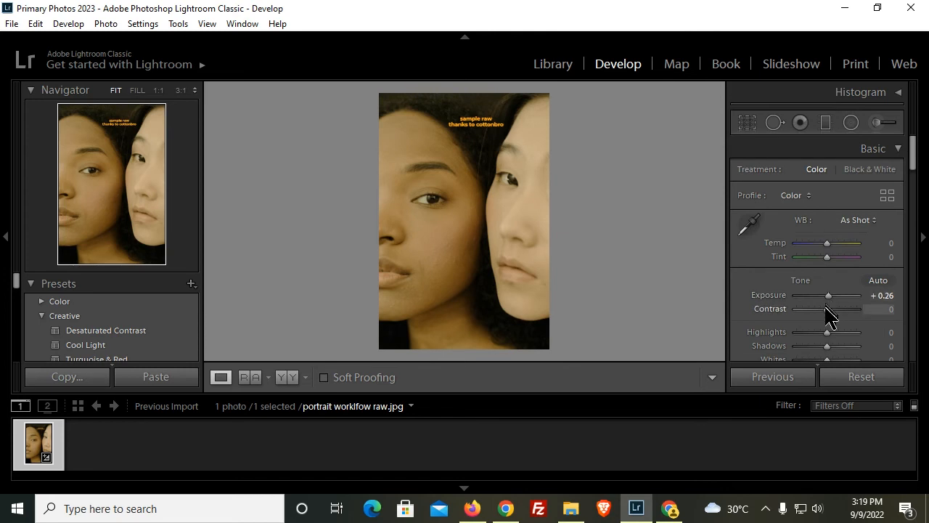
left_click_drag(825, 308, 830, 309)
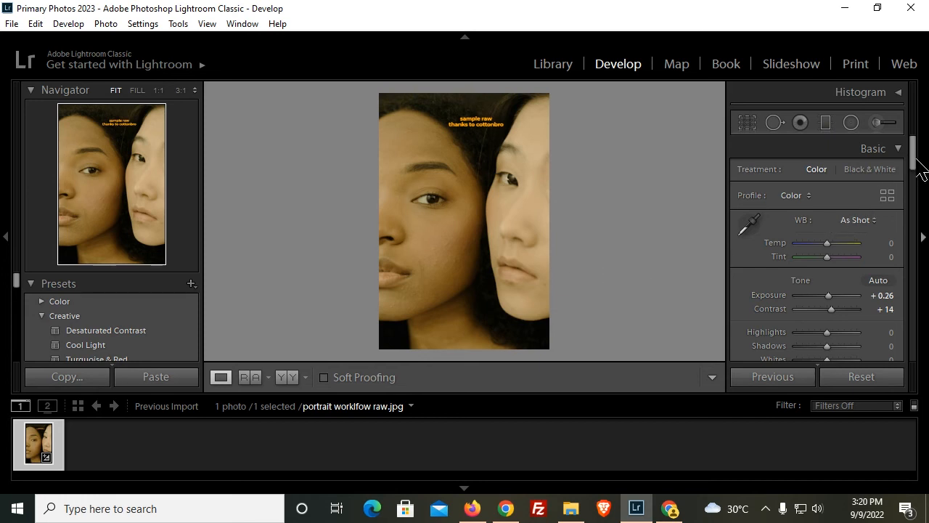
left_click(902, 94)
left_click(902, 94)
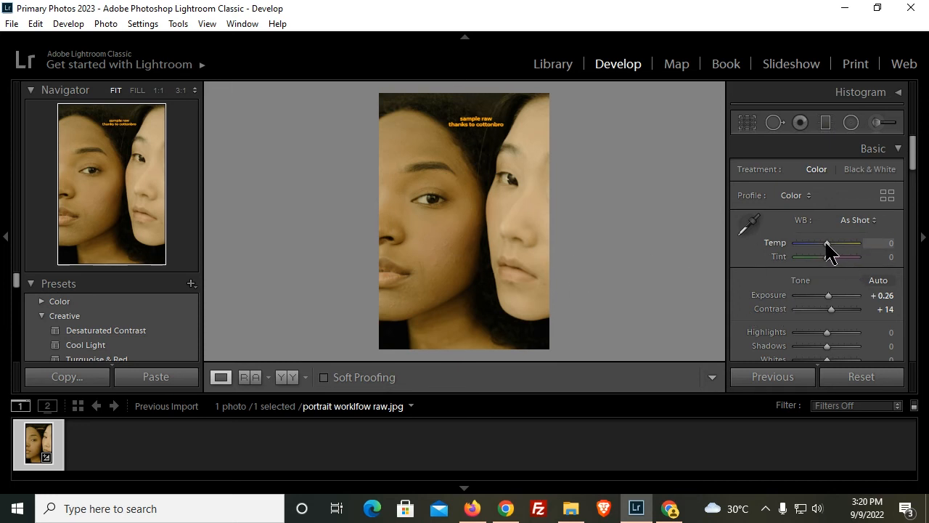
- Correct the portrait's white balance with Temp at -5 and Tint at +19
left_click_drag(826, 243, 829, 254)
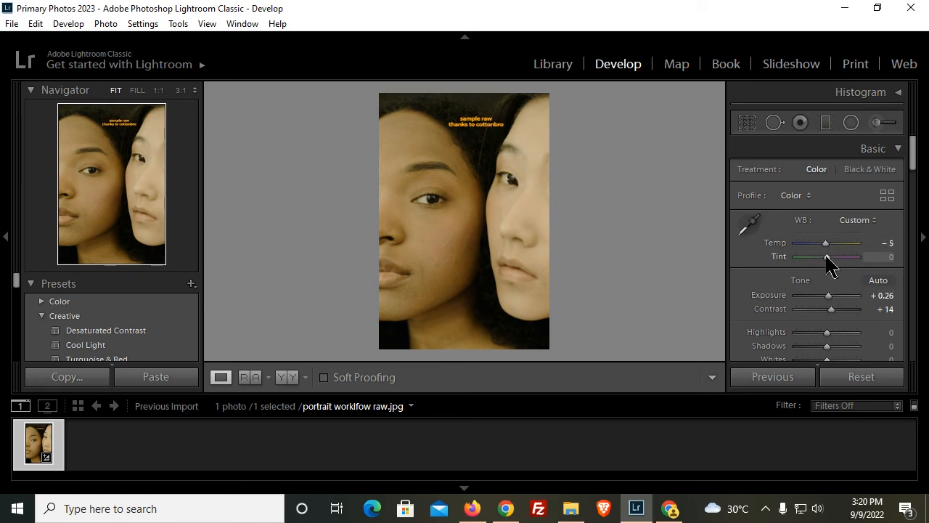
left_click_drag(826, 256, 832, 256)
left_click_drag(830, 258, 833, 262)
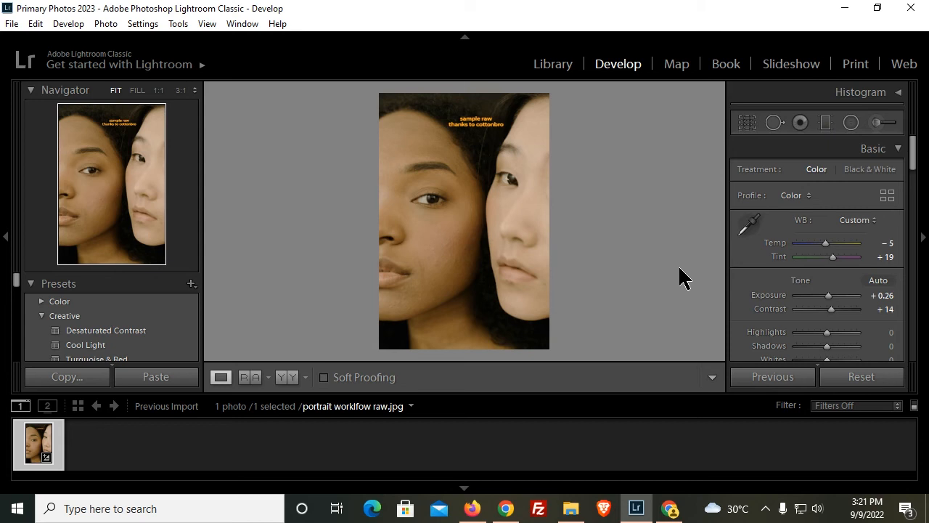
- Set Texture to +29 and Clarity to +10 while checking the cheek skin at 1:1
left_click(450, 213)
left_click_drag(498, 258, 421, 90)
left_click_drag(492, 228, 504, 215)
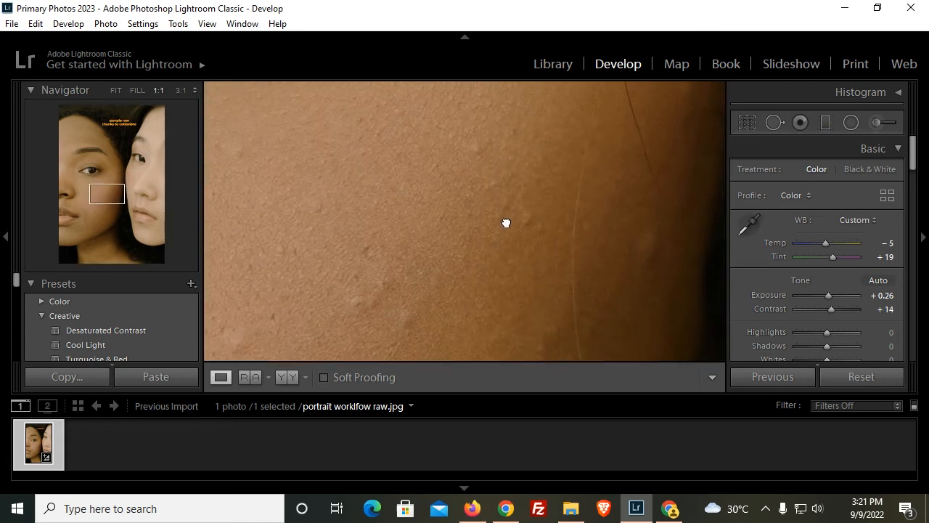
left_click_drag(912, 162, 912, 189)
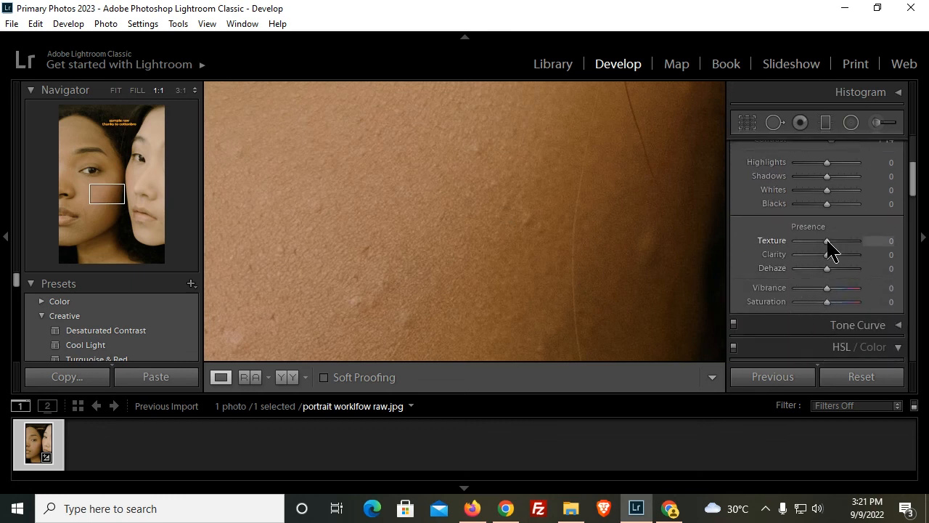
left_click_drag(828, 240, 837, 241)
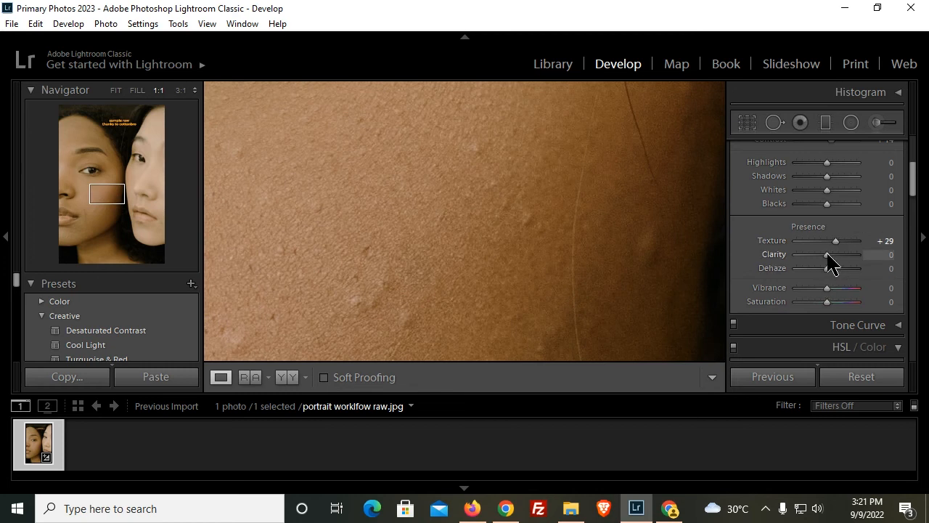
left_click_drag(828, 254, 832, 255)
left_click(468, 256)
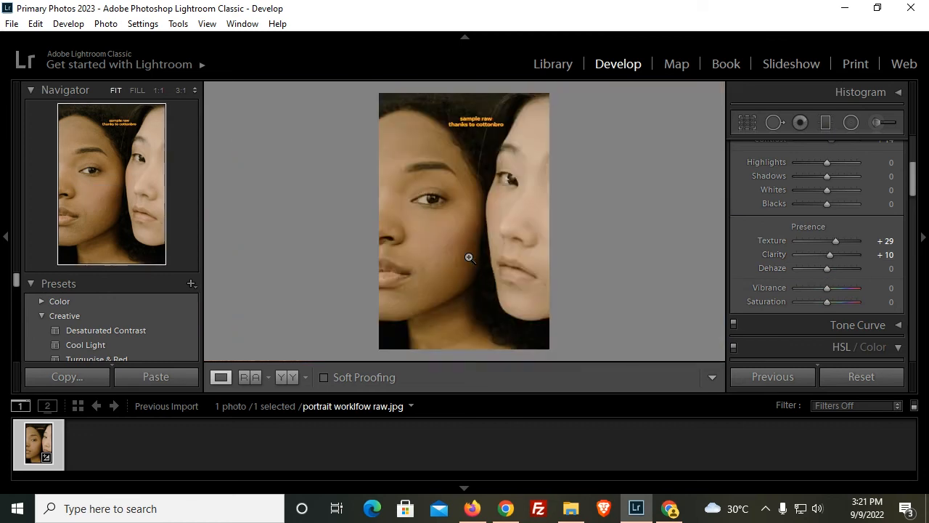
left_click(460, 244)
left_click(460, 234)
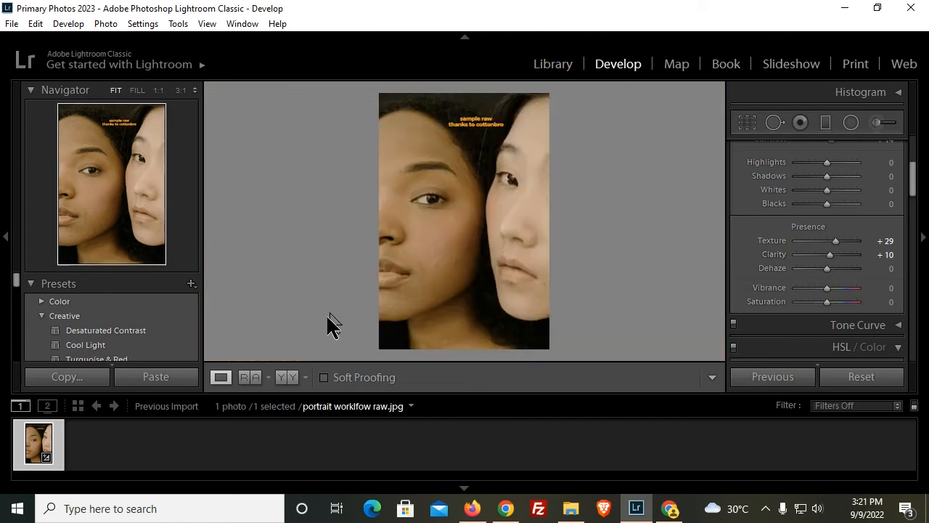
- Show the photo in a side-by-side Before and After comparison and set Vibrance to +24
left_click(288, 379)
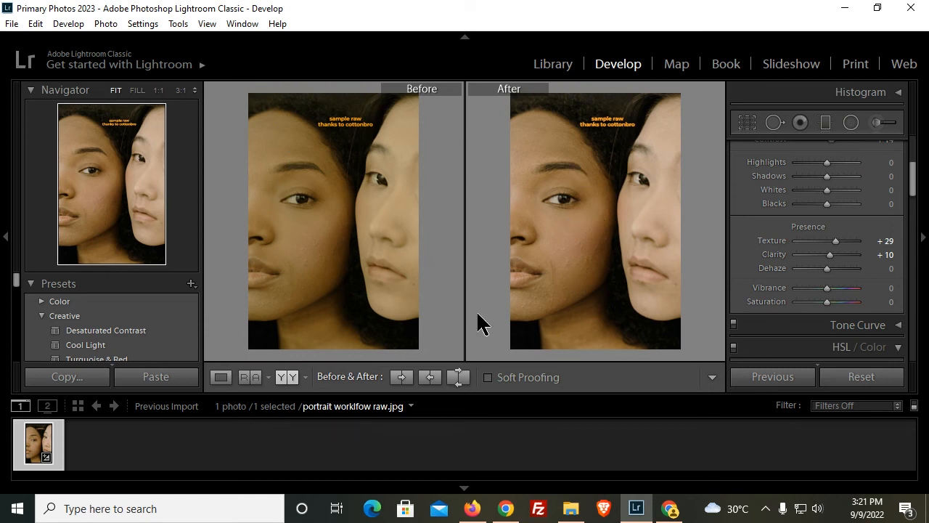
scroll(915, 187, "down", 2)
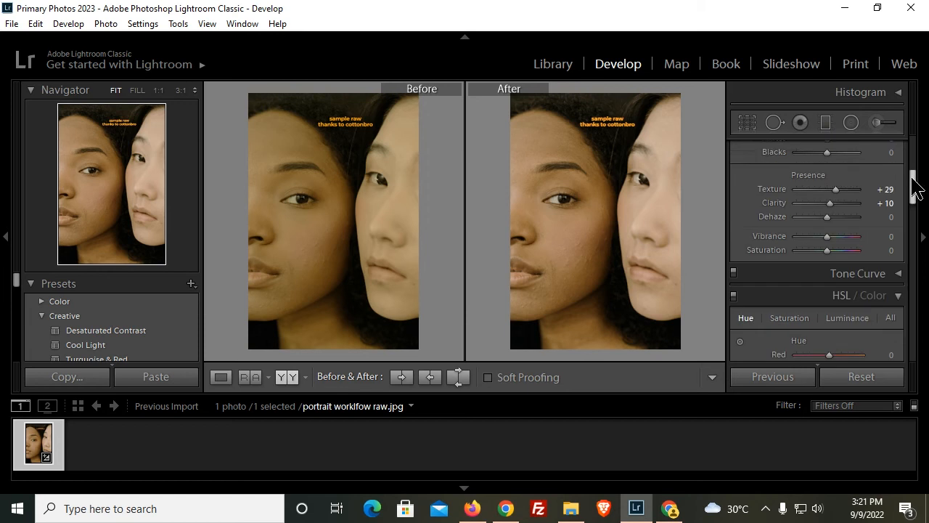
scroll(915, 188, "down", 1)
left_click_drag(912, 181, 912, 179)
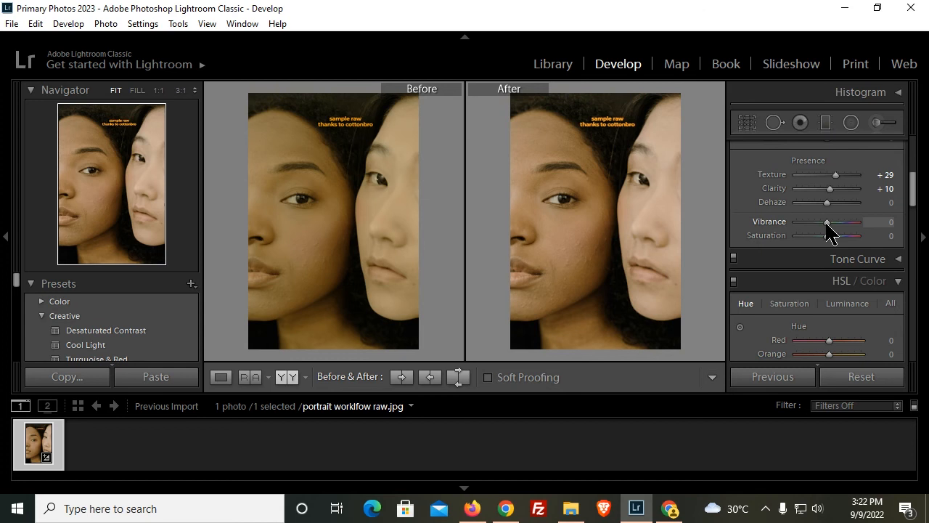
left_click_drag(829, 222, 837, 233)
- Adjust the skin hue beside the eye in the After image with the HSL targeted adjustment tool
left_click_drag(915, 182, 919, 204)
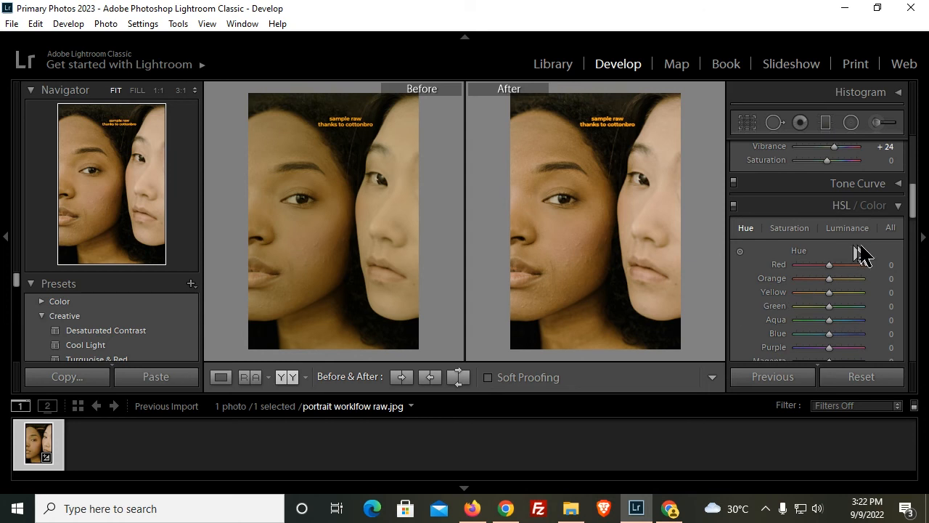
left_click(783, 228)
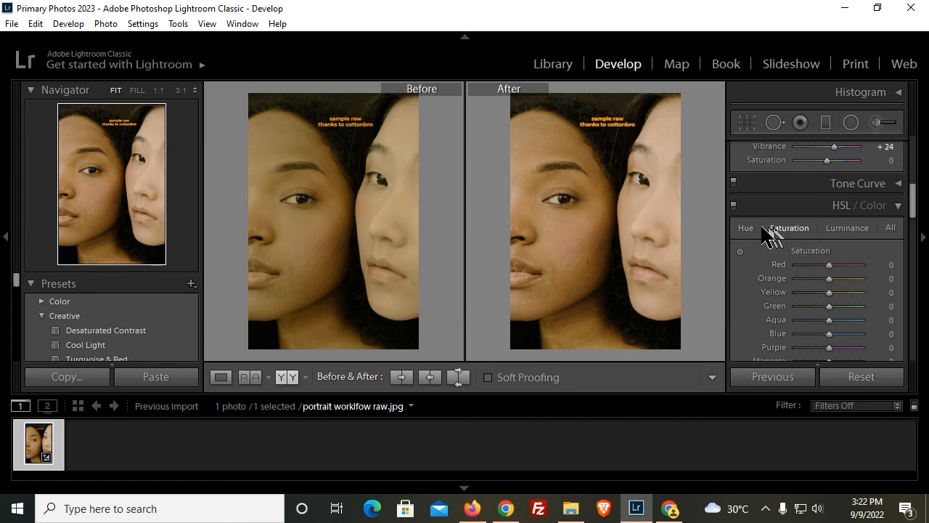
left_click(752, 229)
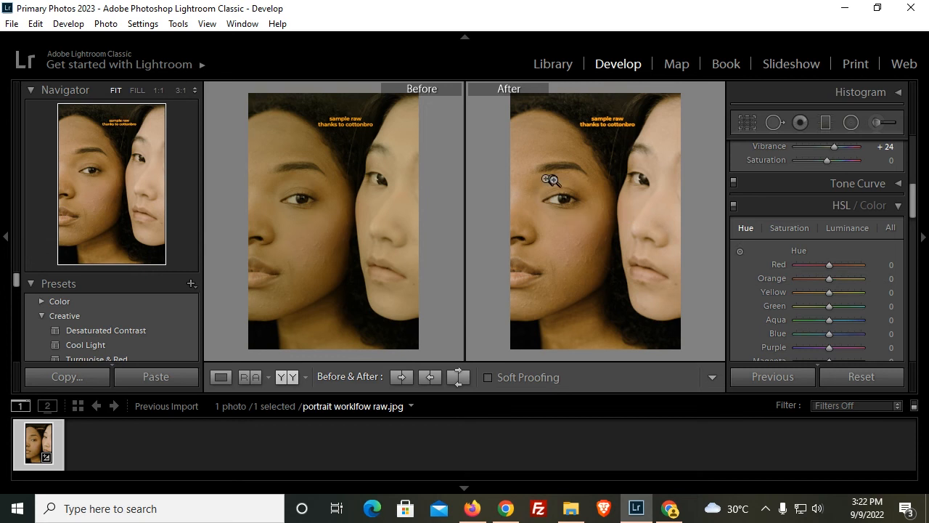
left_click(741, 253)
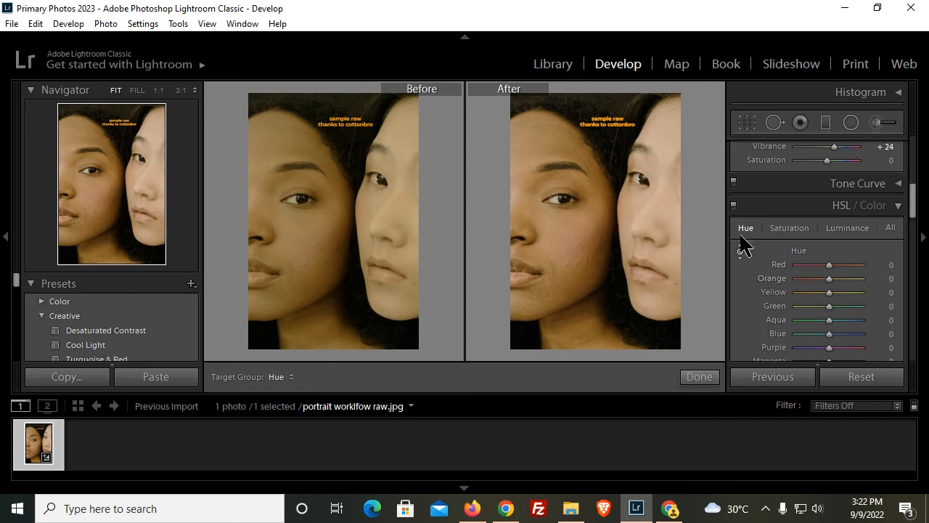
left_click_drag(587, 198, 586, 203)
- Set both HSL Luminance and Saturation to Orange +9 and Yellow +2 with targeted adjustments on the skin
left_click(843, 229)
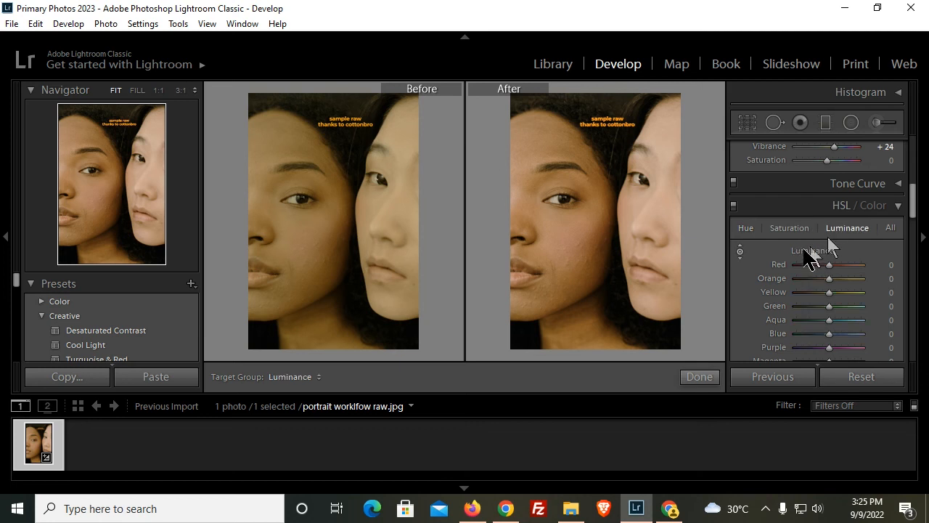
left_click(738, 252)
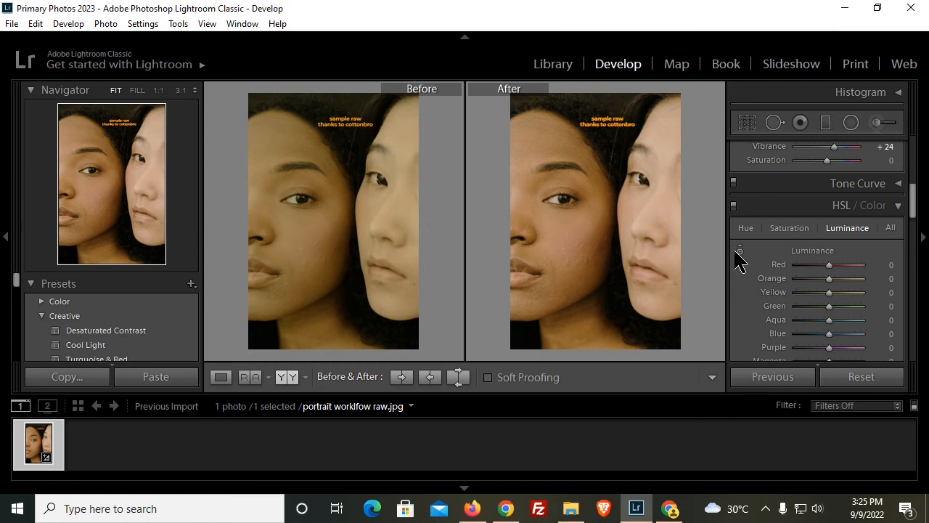
left_click(741, 253)
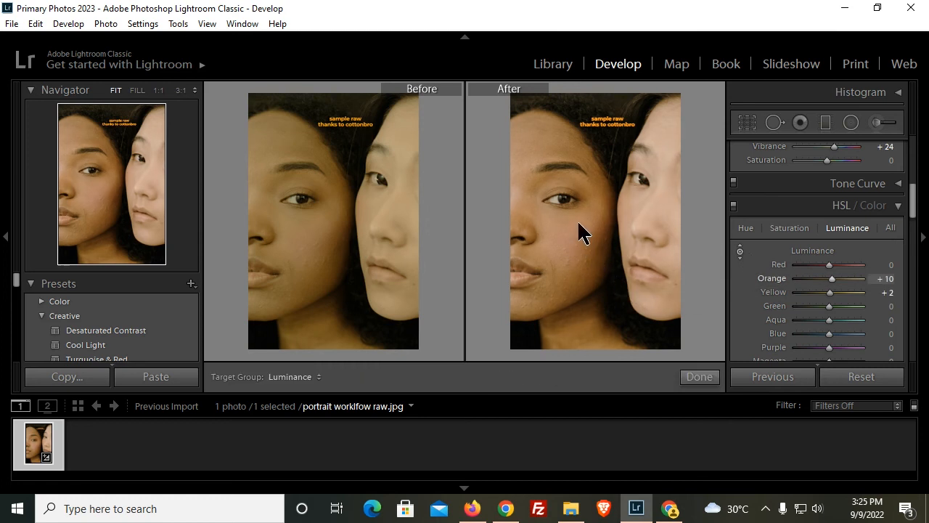
left_click_drag(579, 218, 578, 220)
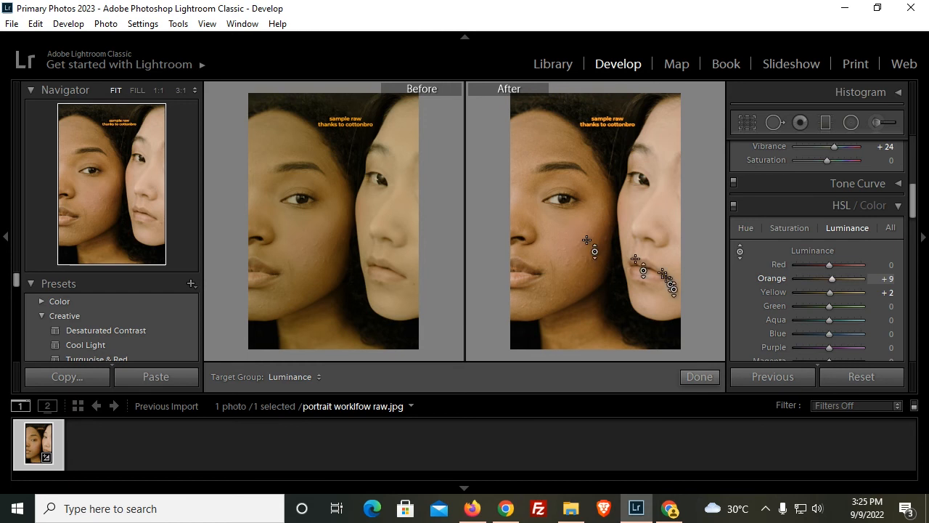
left_click(783, 228)
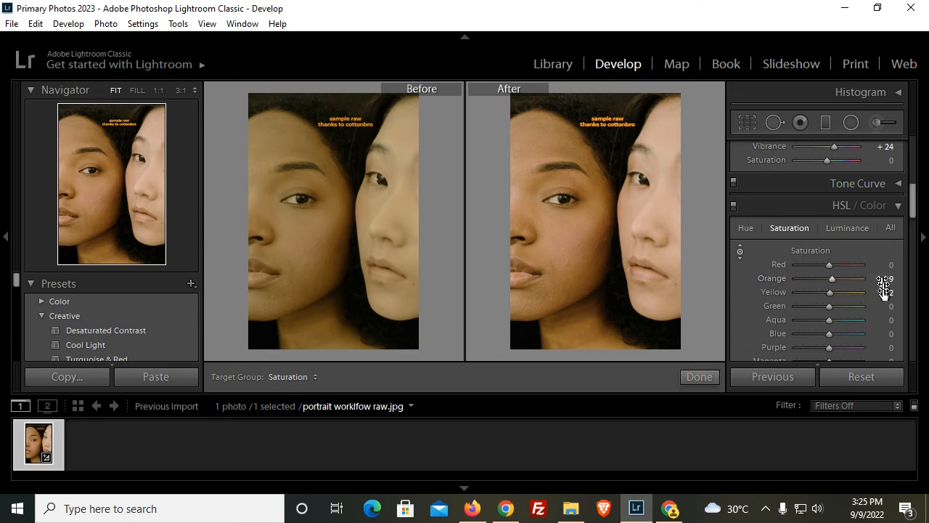
left_click(701, 377)
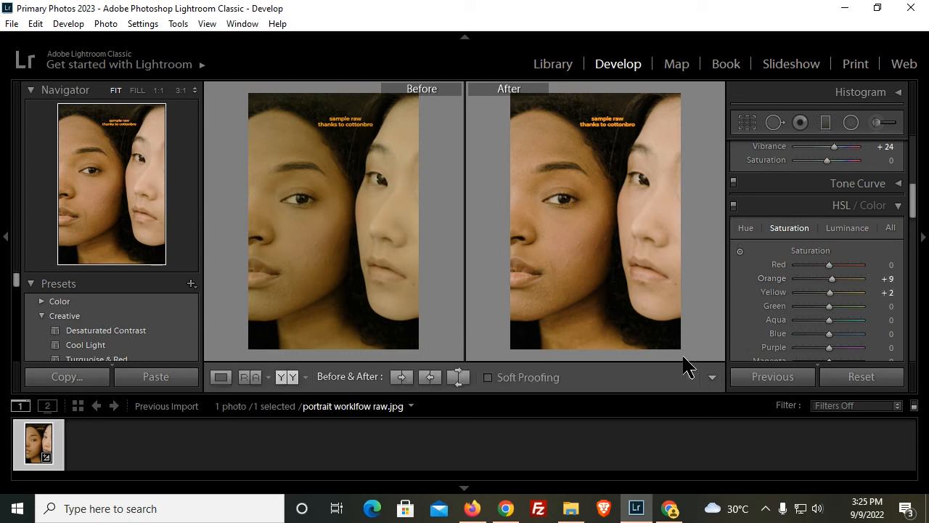
- Inspect the skin below the eye at 1:1 and set the Sharpening Amount to 29
left_click(577, 236)
left_click_drag(577, 245, 617, 330)
left_click_drag(608, 214, 613, 293)
left_click_drag(625, 229, 583, 284)
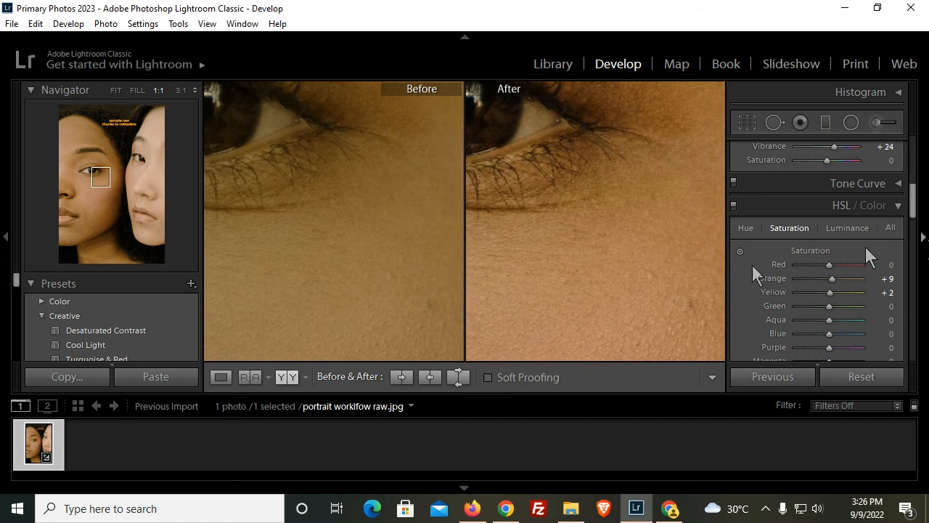
left_click_drag(915, 208, 917, 240)
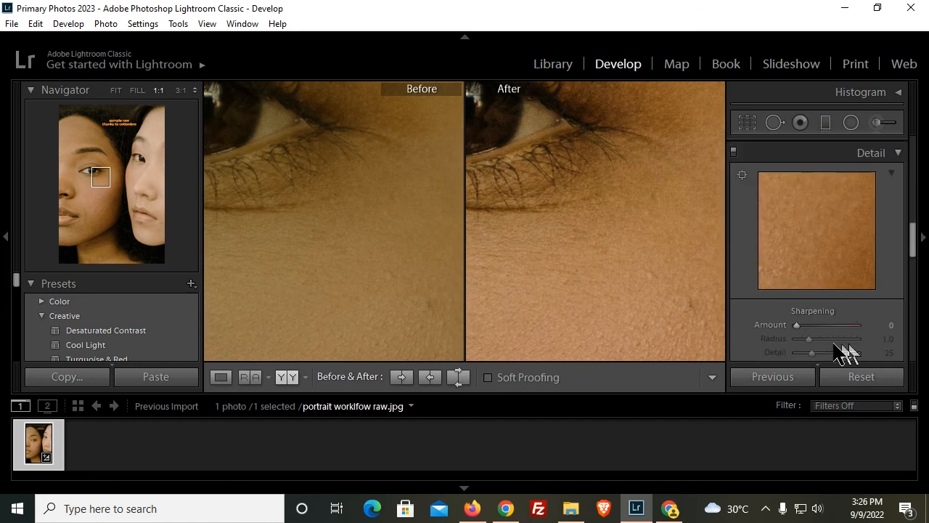
left_click_drag(799, 326, 810, 333)
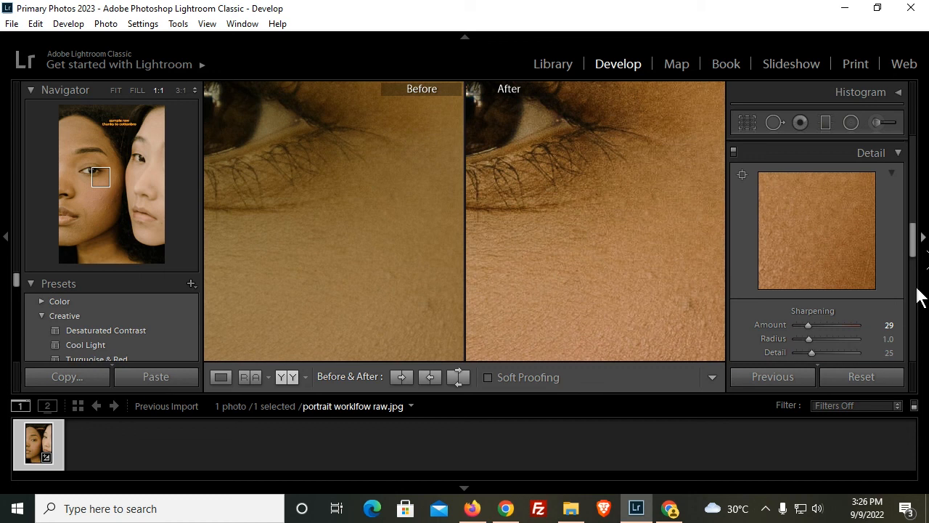
- Set Noise Reduction Luminance to 4 and raise the Sharpening Amount to 32 in the Detail settings
left_click_drag(915, 233, 915, 250)
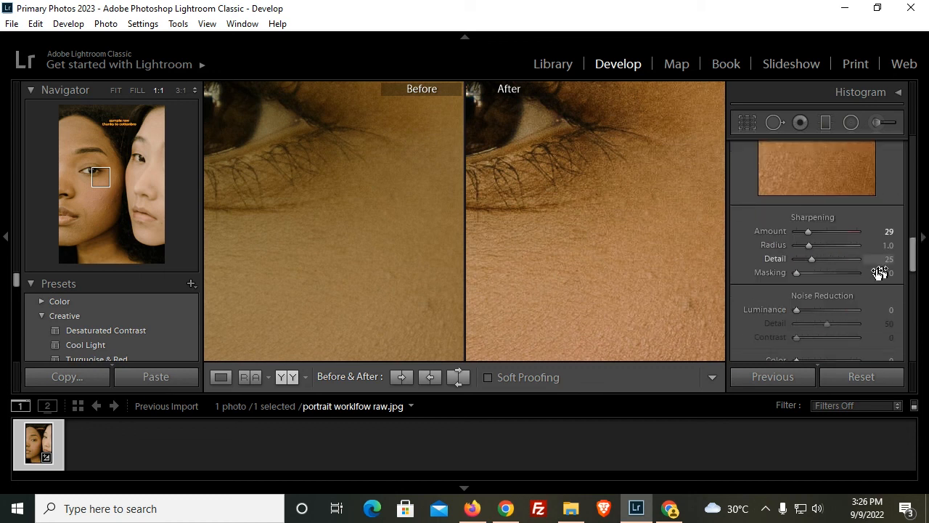
left_click_drag(797, 310, 800, 311)
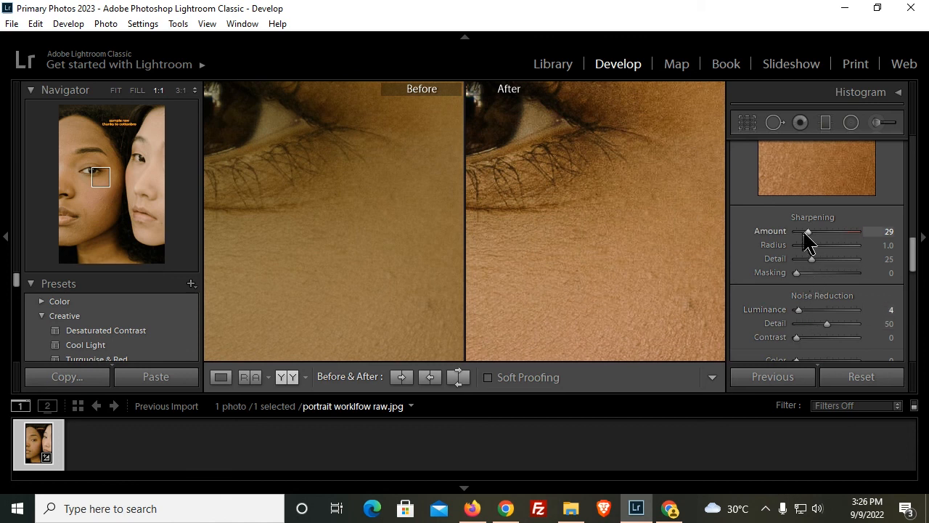
left_click_drag(808, 233, 811, 233)
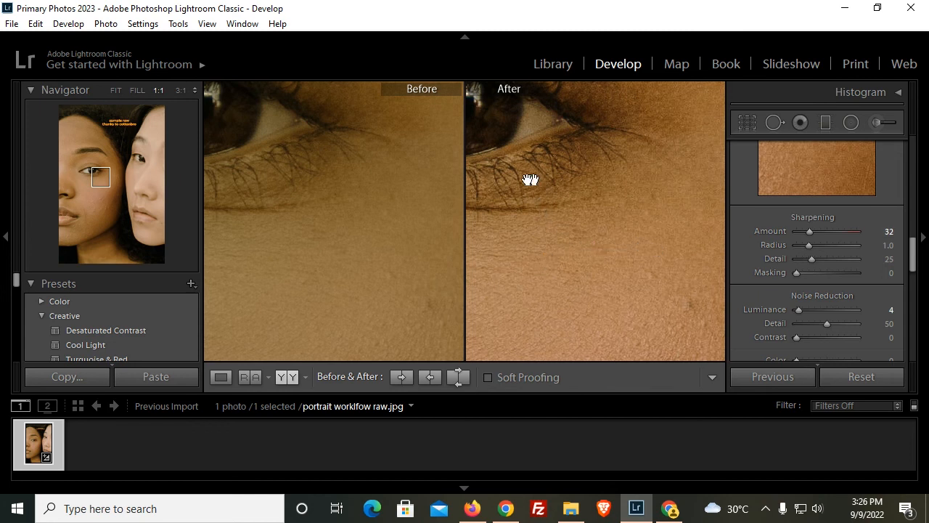
key("alt+Tab")
left_click(576, 280)
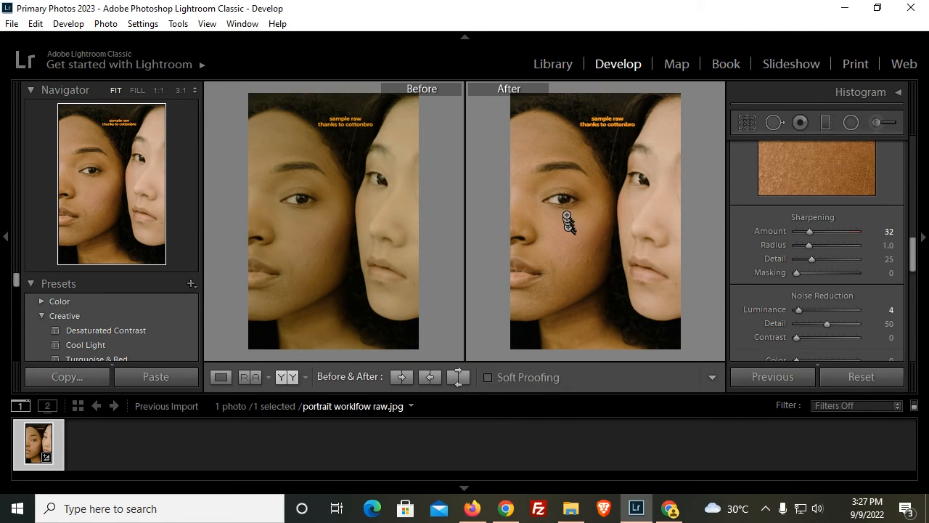
- Brighten the light reflections in the eye of the woman with curly hair using an Adjustment Brush at Exposure 1.00
left_click(563, 207)
left_click_drag(544, 258, 610, 244)
left_click(610, 243)
left_click(565, 199)
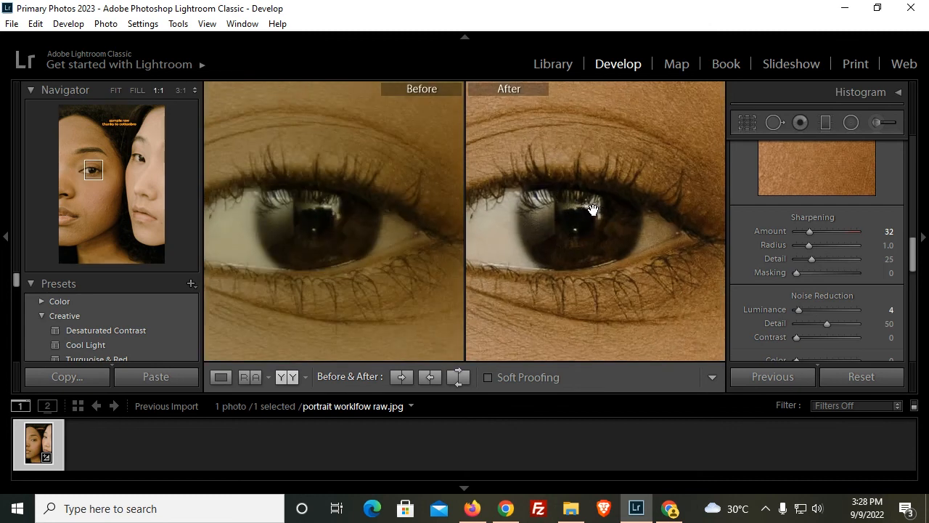
left_click_drag(586, 213, 608, 213)
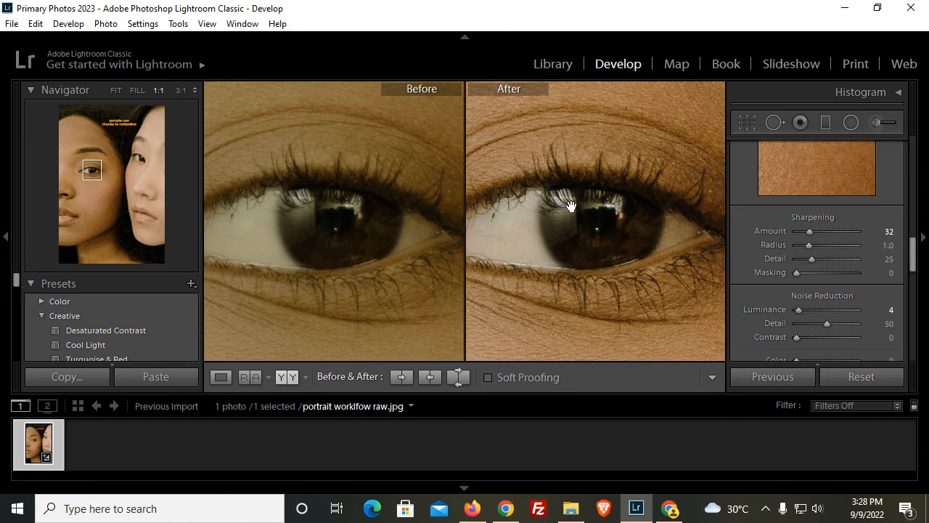
left_click(876, 123)
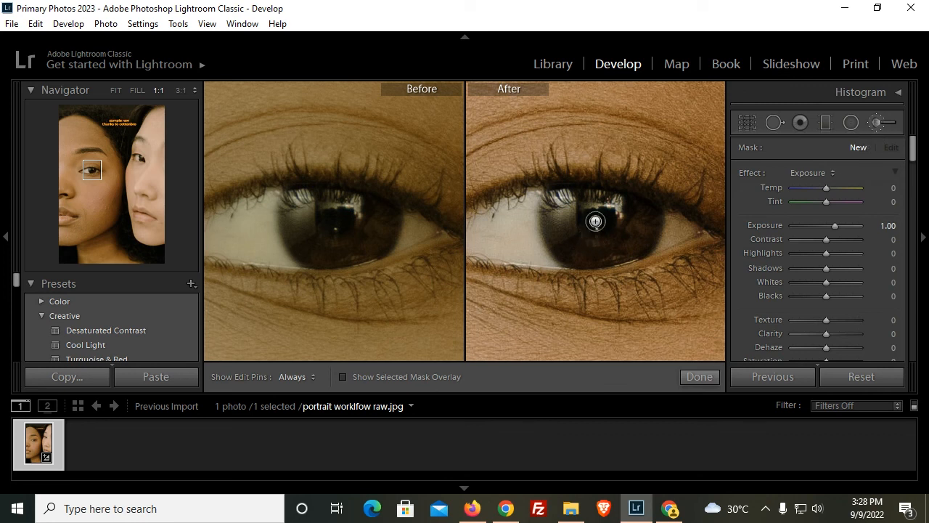
scroll(595, 222, "down", 1)
scroll(595, 222, "up", 3)
scroll(596, 221, "down", 1)
scroll(563, 218, "down", 2)
key("h")
left_click_drag(586, 207, 621, 212)
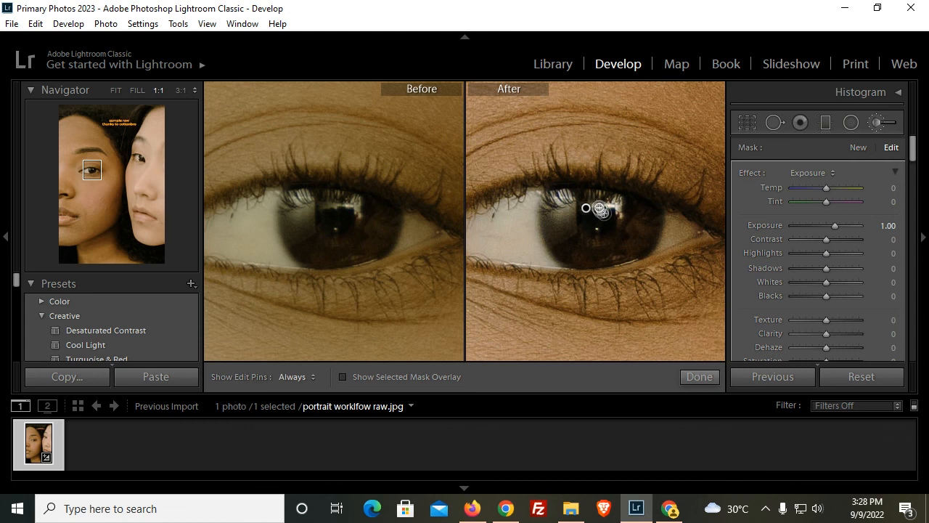
left_click_drag(617, 209, 559, 202)
key("h")
key("h")
left_click(699, 377)
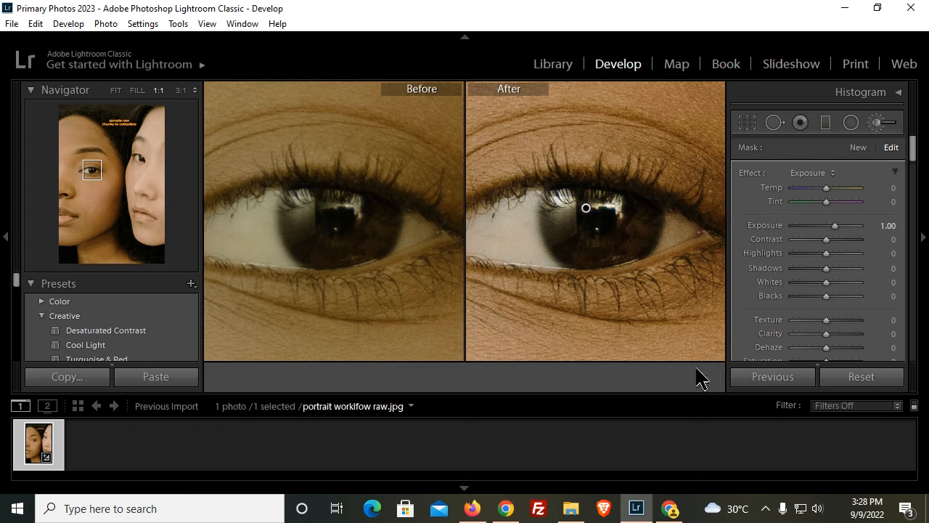
left_click(607, 233)
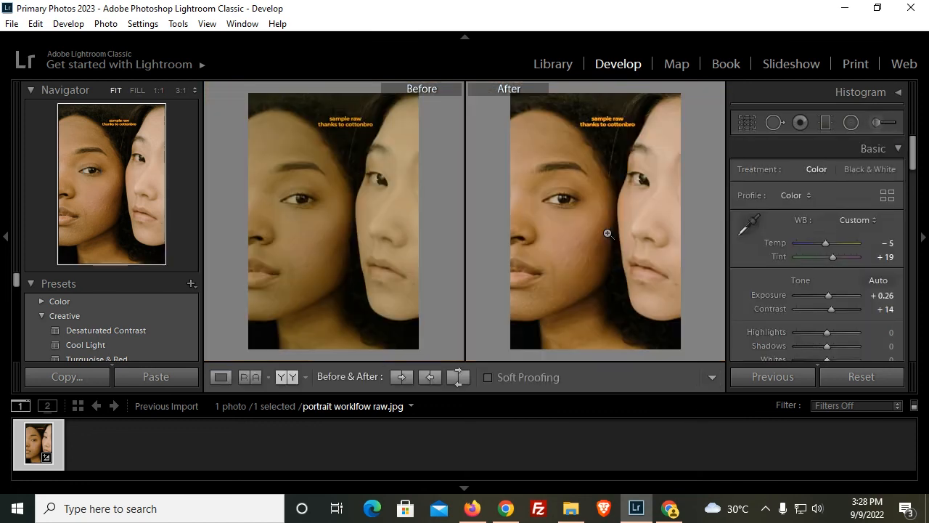
- Reselect the existing brush adjustment on the same eye and set its Exposure to 1.39
left_click(569, 201)
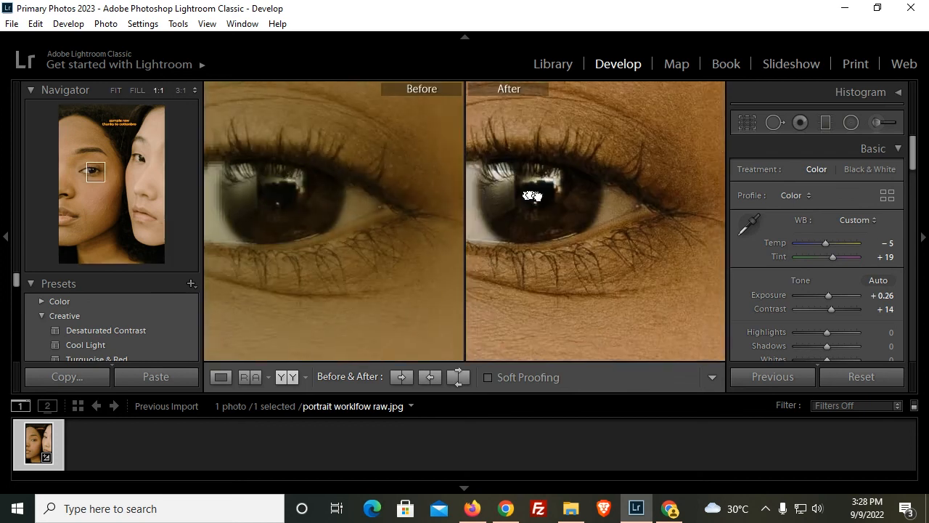
left_click(878, 122)
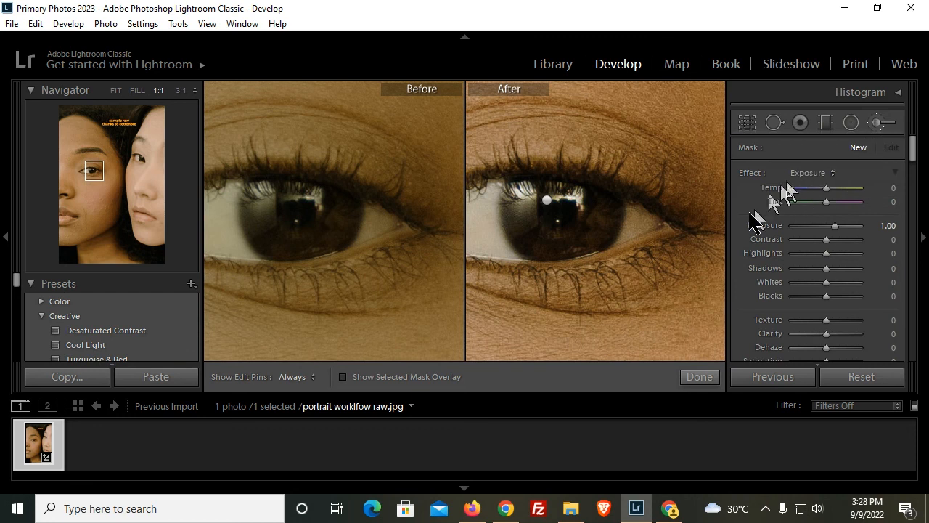
left_click(547, 201)
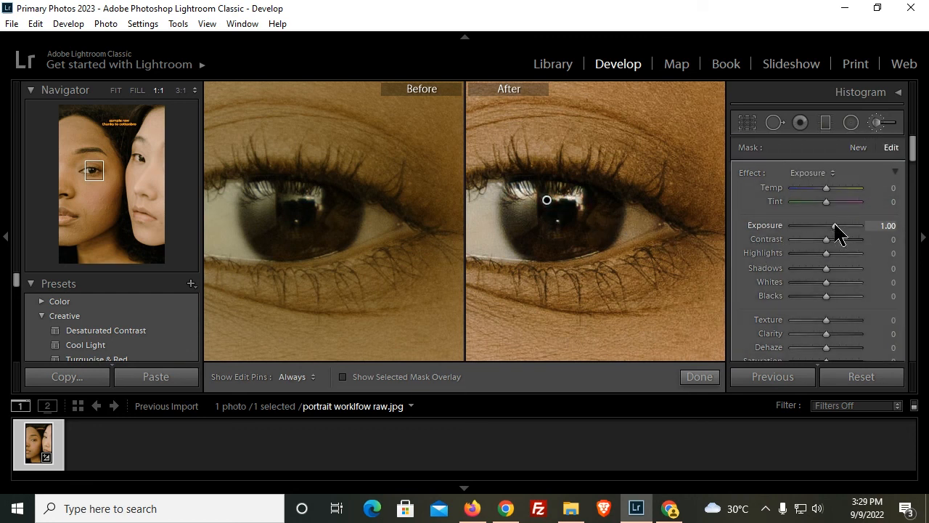
left_click_drag(835, 225, 839, 228)
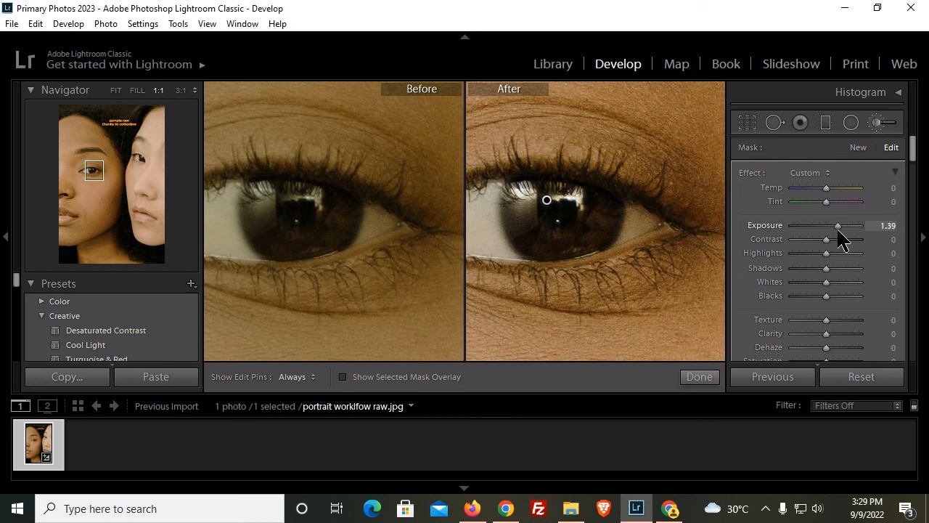
left_click(700, 377)
left_click(573, 229)
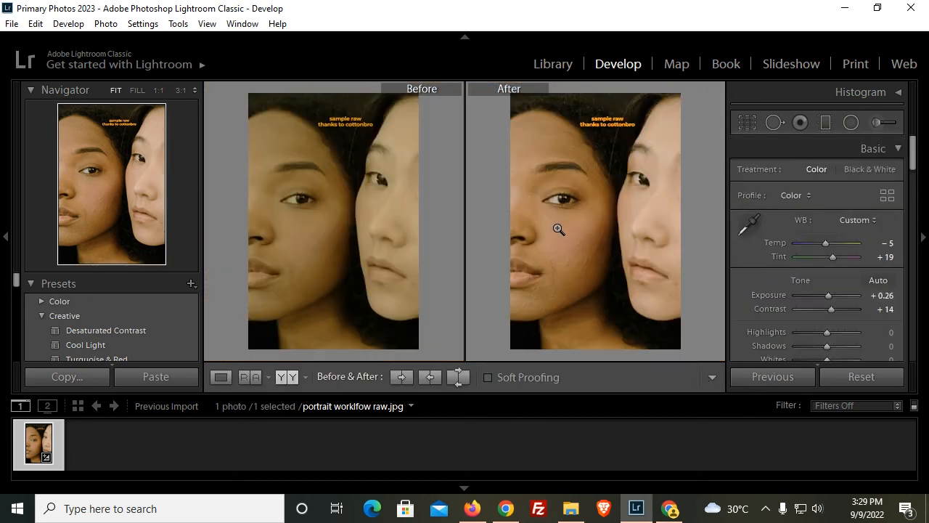
- Brighten the light reflections in the other woman's eye using a new Adjustment Brush mask at Exposure 1.00
left_click(646, 178)
left_click(626, 222)
left_click(642, 196)
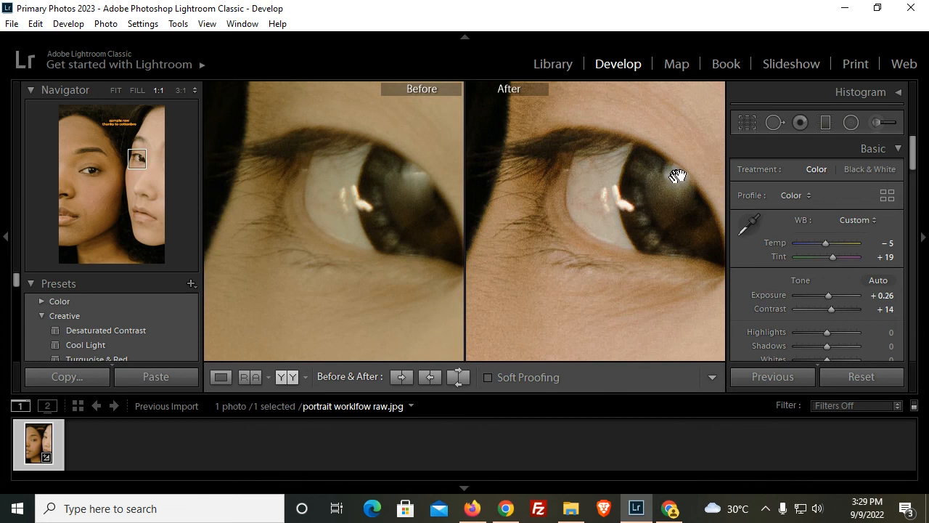
left_click(877, 124)
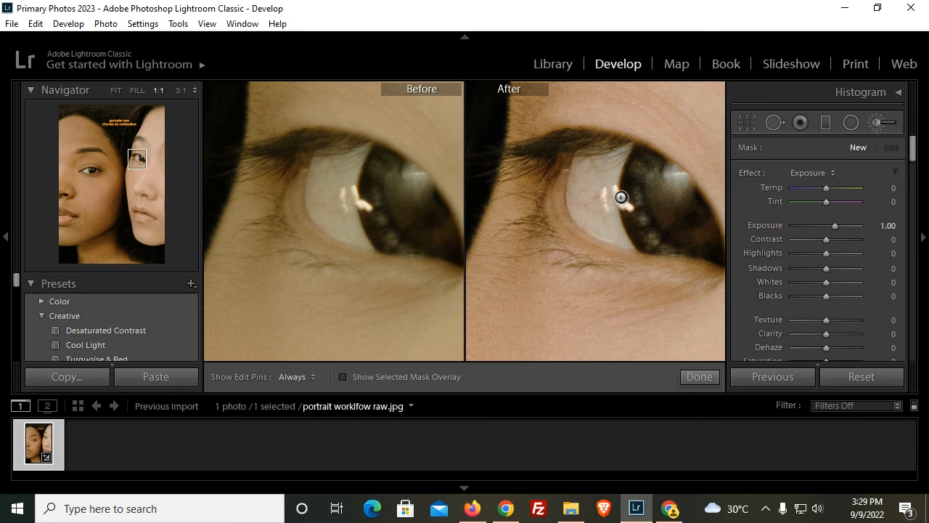
key("h")
left_click_drag(621, 199, 631, 210)
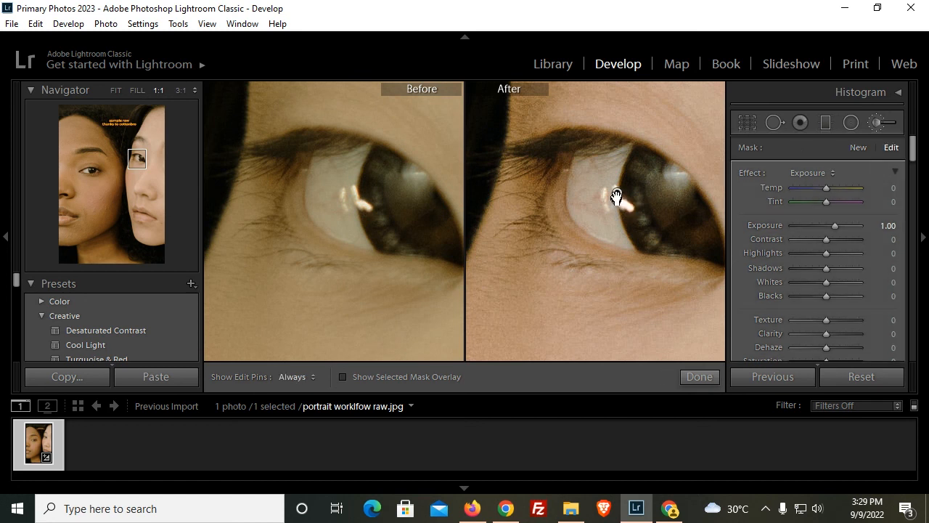
key("h")
key("h")
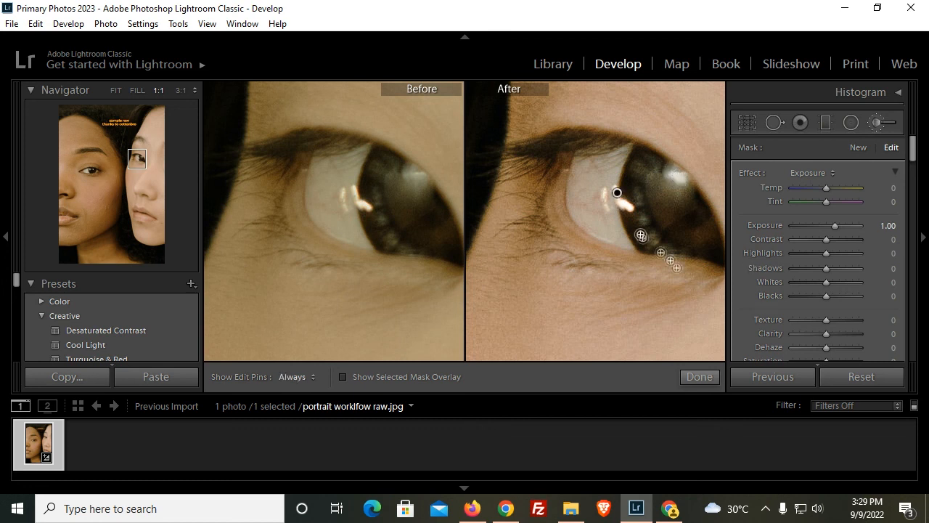
left_click_drag(604, 194, 624, 216)
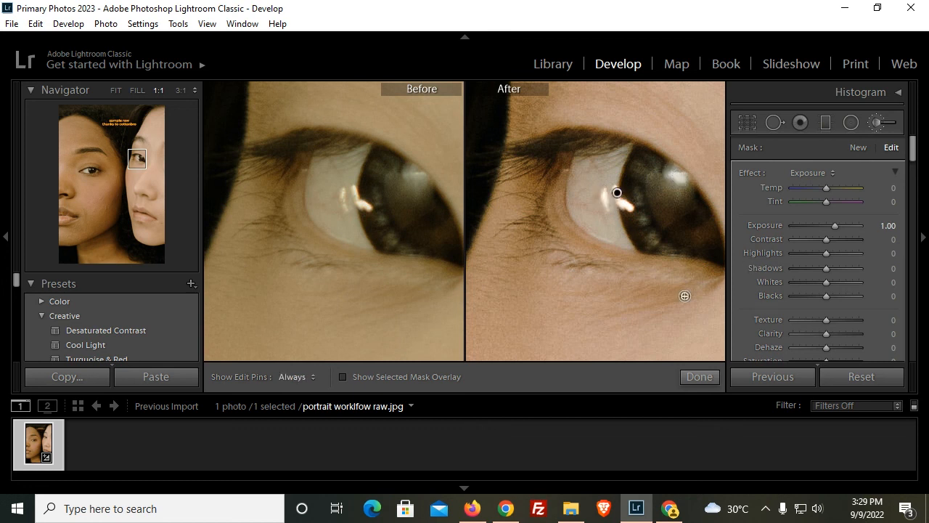
left_click(700, 376)
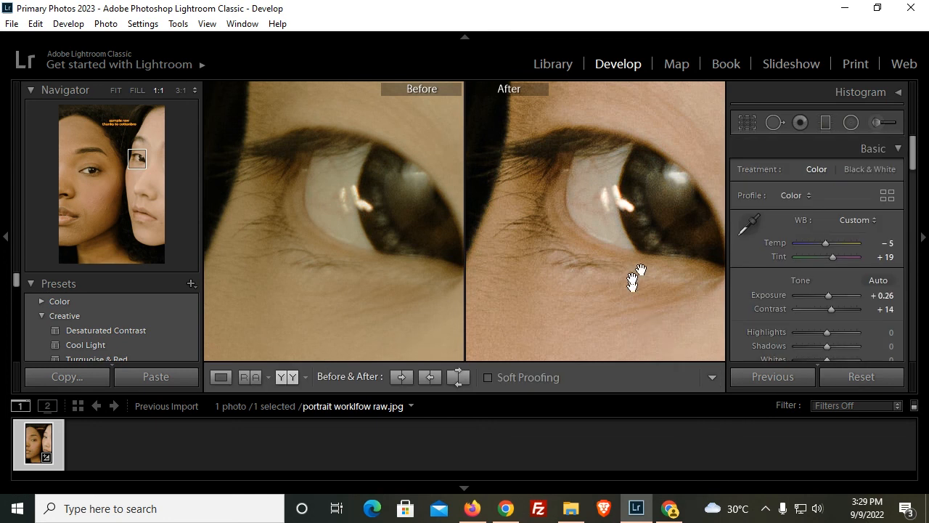
left_click(633, 261)
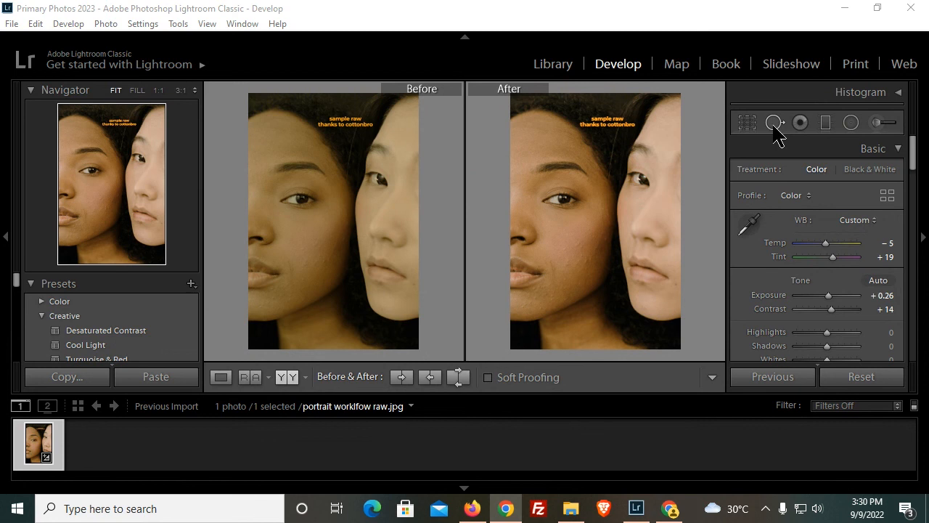
- Heal a raised blemish on the darker-skinned woman's cheek with Spot Removal at Size 28, sampling from clean skin above it
left_click(571, 264)
left_click_drag(564, 286, 618, 205)
left_click_drag(649, 261, 533, 290)
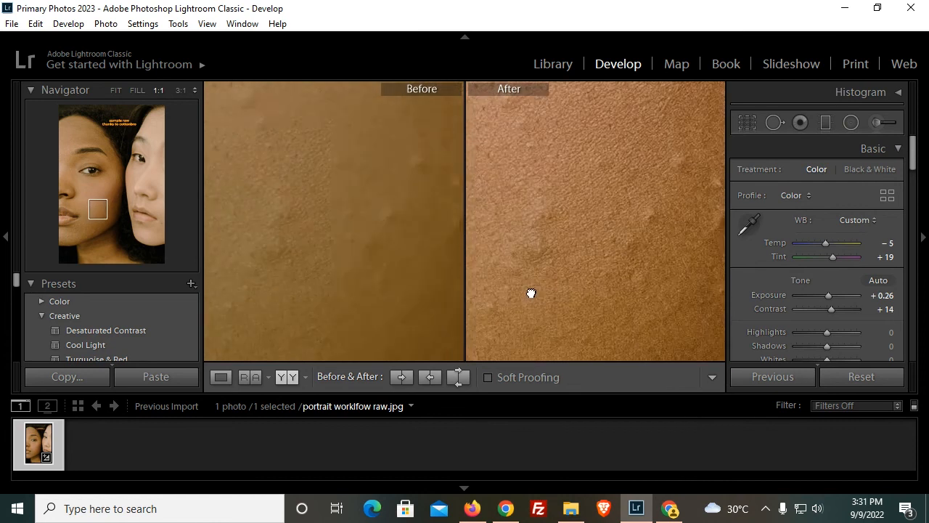
left_click_drag(595, 261, 509, 255)
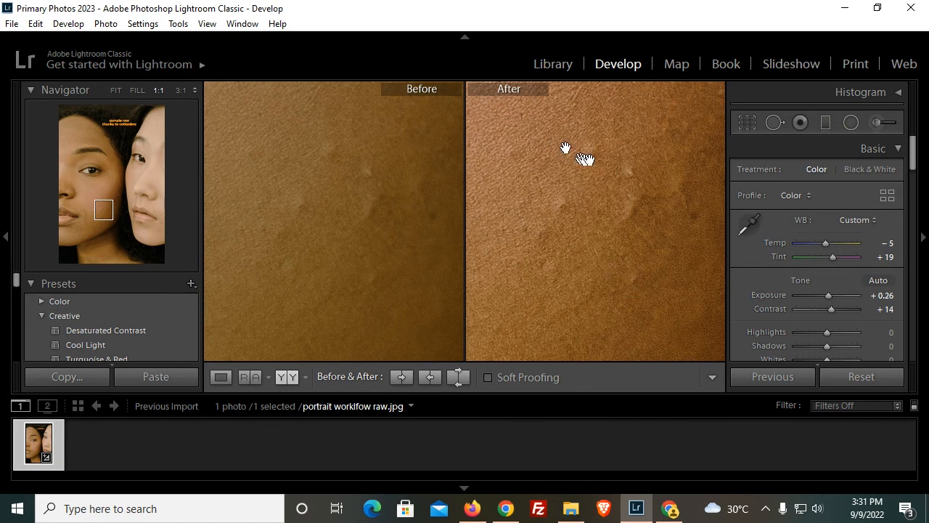
left_click_drag(597, 225, 596, 232)
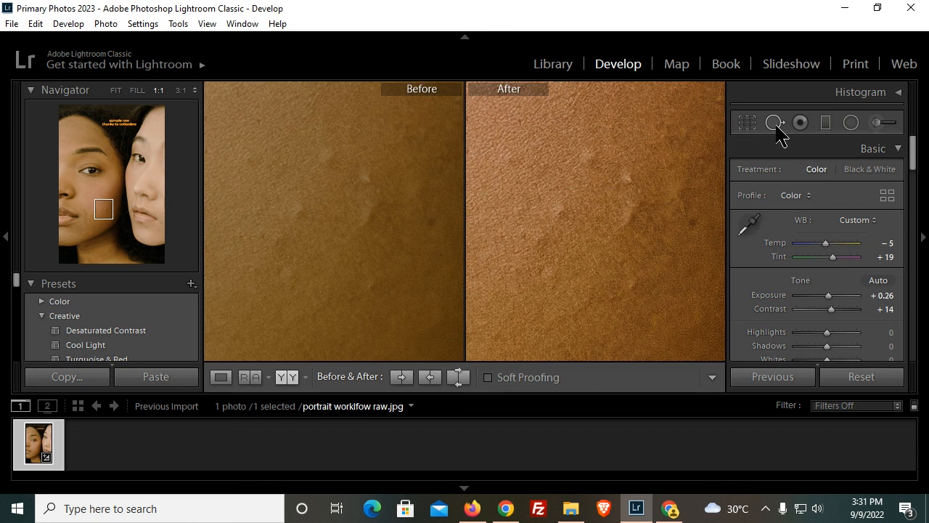
left_click(774, 123)
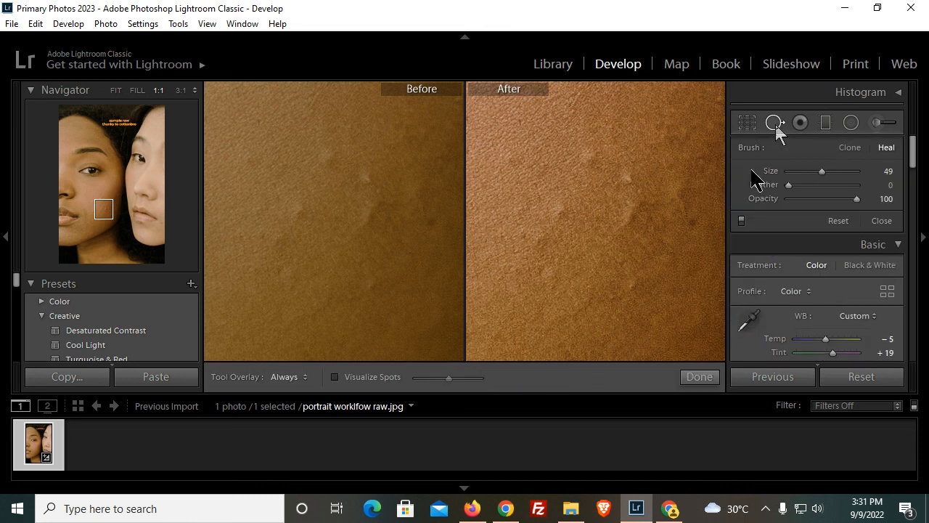
scroll(600, 179, "down", 6)
scroll(600, 178, "up", 1)
left_click(627, 179)
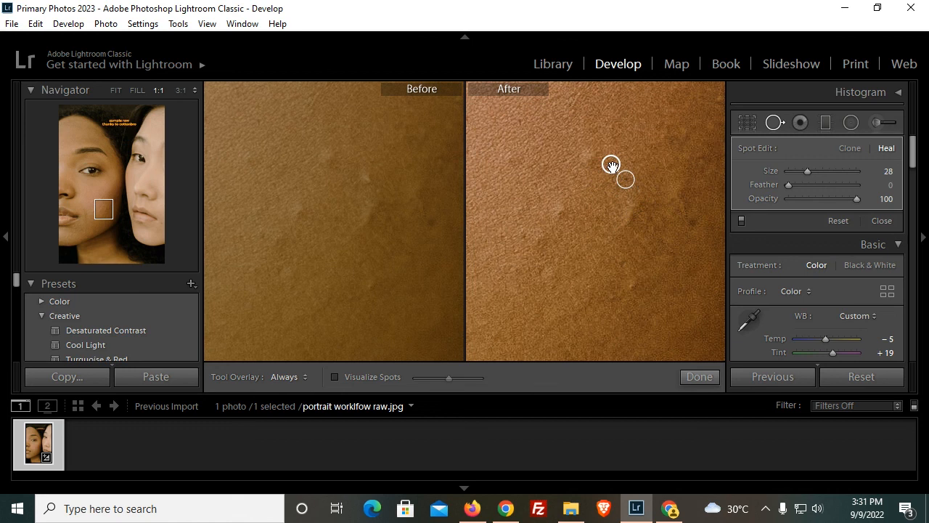
mouse_move(611, 166)
left_mouse_down()
mouse_move(616, 129)
mouse_move(616, 140)
left_mouse_up()
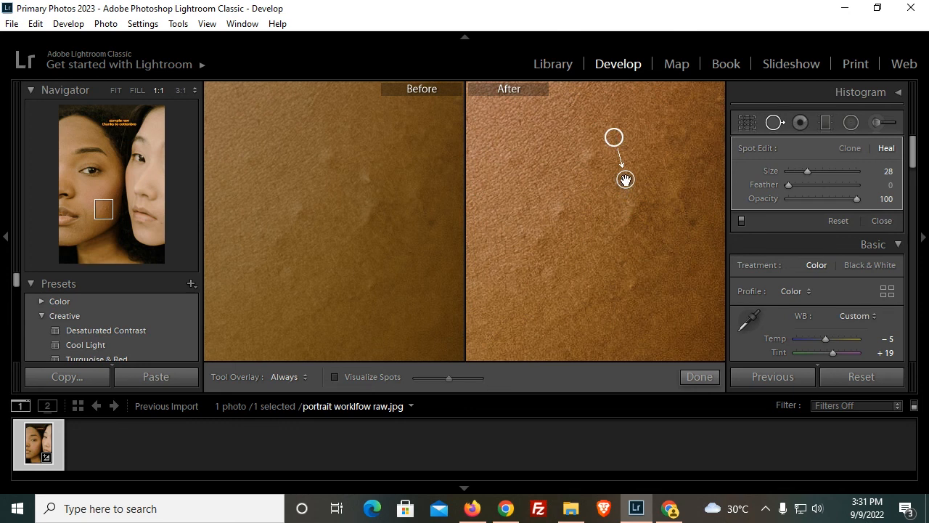
mouse_move(611, 137)
left_mouse_down()
mouse_move(610, 152)
mouse_move(583, 158)
mouse_move(599, 129)
left_mouse_up()
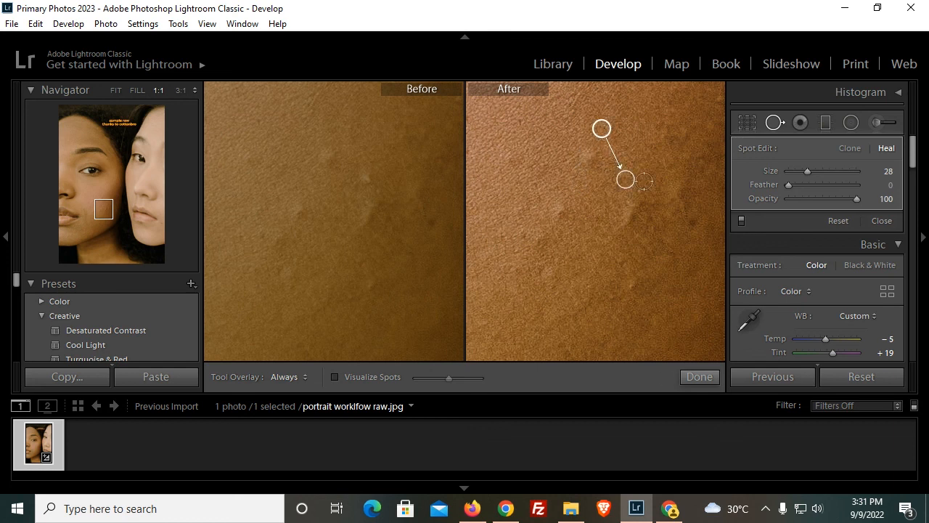
- Heal the other blemishes and bumps in the same cheek area with Spot Removal
left_click(590, 157)
left_click_drag(572, 199, 589, 194)
left_click(563, 212)
left_click(633, 284)
left_click_drag(631, 218, 681, 198)
left_click(538, 240)
left_click(521, 232)
left_click(699, 377)
- Heal several small spots lower on the cheek with Spot Removal in Heal mode, using a smaller brush for some
left_click_drag(654, 330, 678, 110)
left_click_drag(488, 203, 655, 222)
key("q")
left_click(651, 172)
left_click(651, 261)
scroll(537, 307, "down", 2)
left_click(537, 307)
left_click(528, 336)
left_click(695, 156)
left_click(681, 150)
left_click(698, 377)
left_click(614, 305)
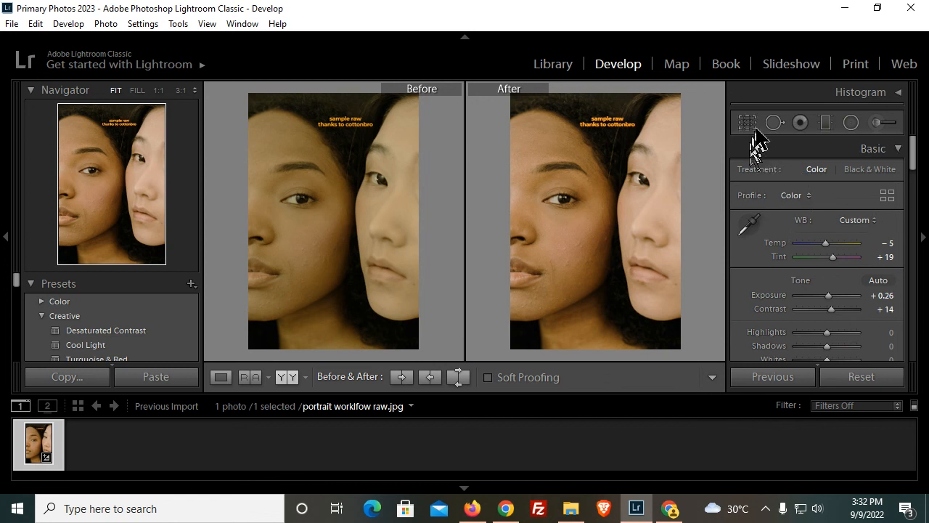
- Heal the two vertical creases beside the mouth with long Spot Removal strokes, using a Size 19 brush for the first
left_click_drag(548, 274, 560, 237)
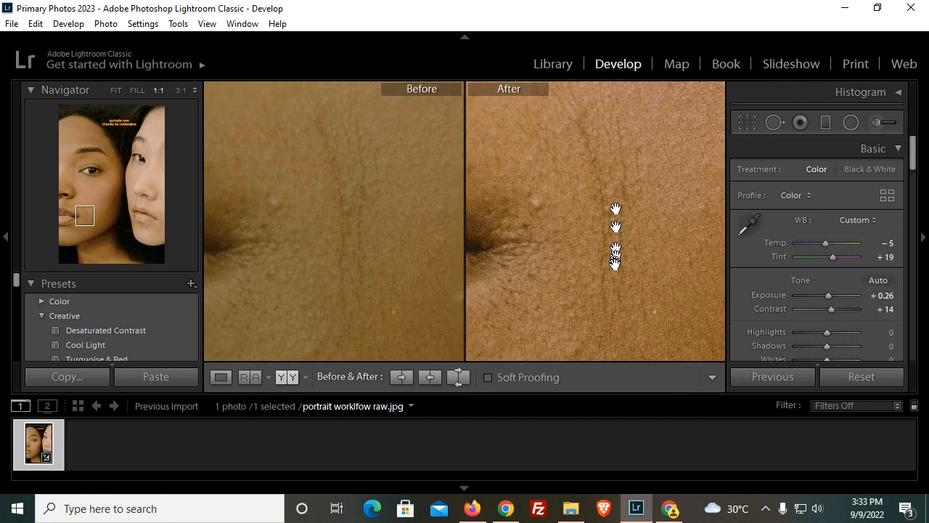
left_click_drag(581, 206, 576, 207)
left_click_drag(611, 143, 544, 172)
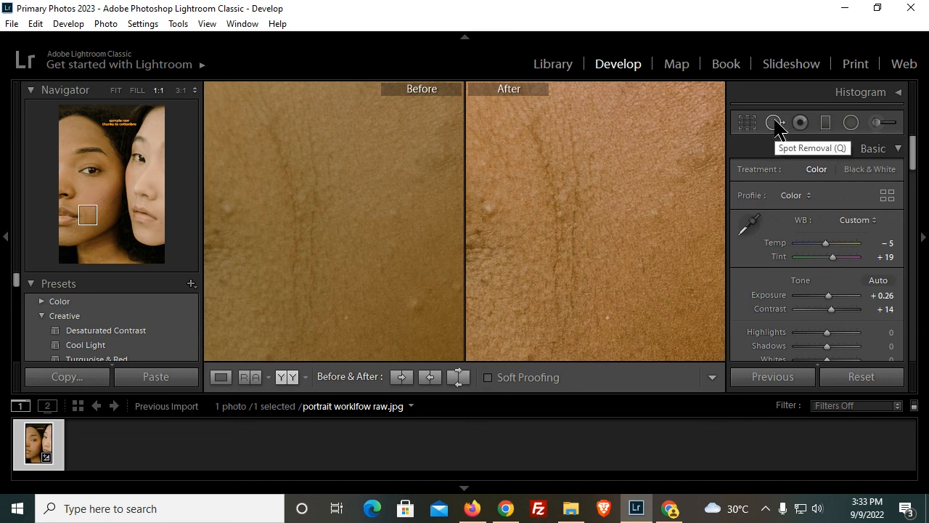
left_click(774, 123)
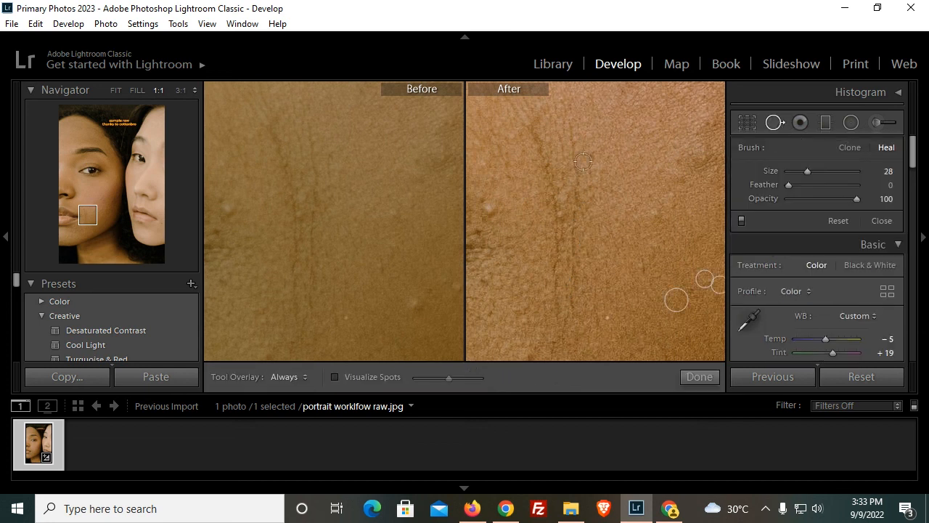
mouse_move(571, 130)
left_mouse_down()
mouse_move(578, 180)
mouse_move(573, 315)
left_mouse_up()
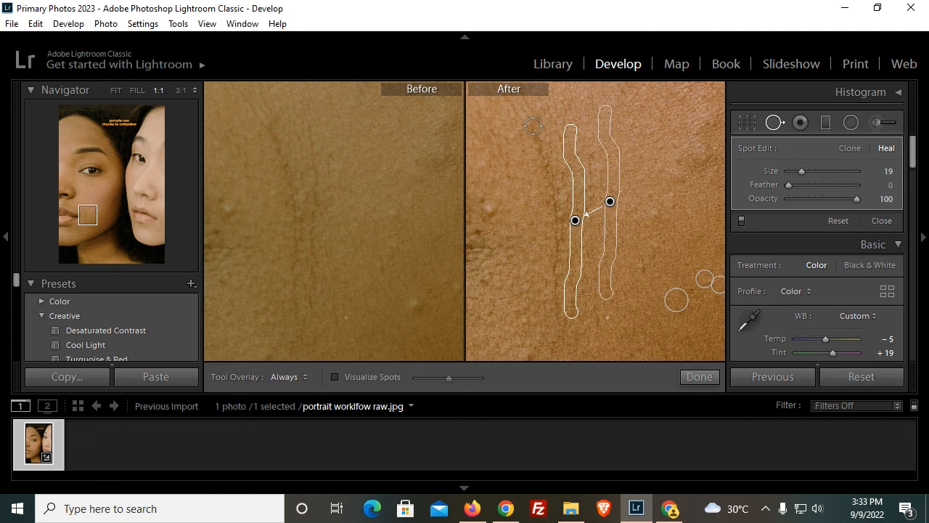
mouse_move(533, 127)
left_mouse_down()
mouse_move(551, 209)
mouse_move(554, 323)
left_mouse_up()
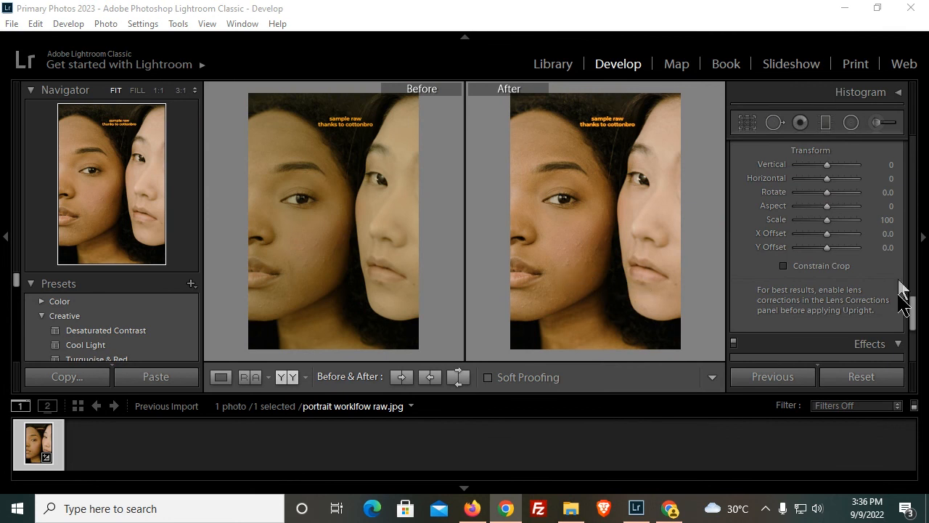
- Raise the skin's HSL saturation to Orange +53 and Yellow +14 with targeted adjustments on the lighter-skinned woman's face
left_click_drag(914, 312, 925, 210)
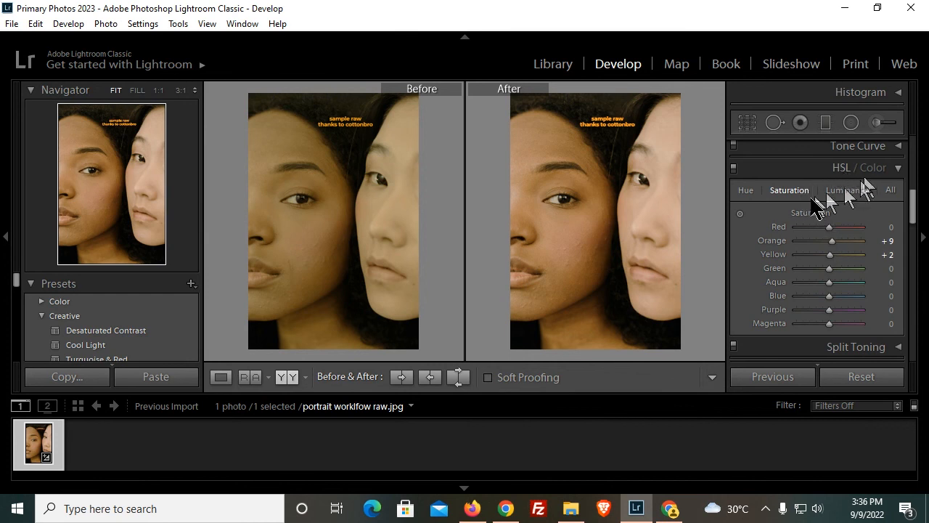
left_click(740, 214)
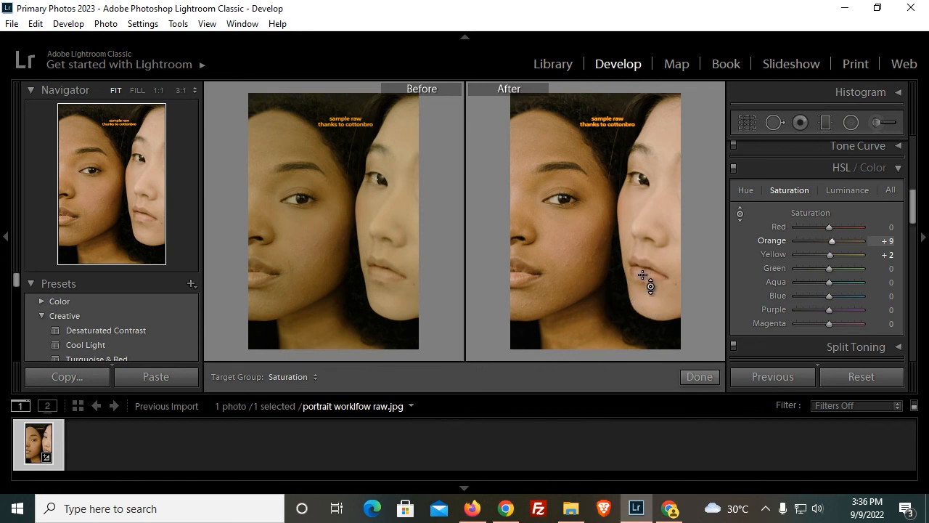
left_click_drag(640, 270, 642, 259)
left_click_drag(640, 239, 637, 220)
left_click_drag(633, 215, 640, 234)
mouse_move(637, 244)
left_mouse_down()
mouse_move(641, 261)
mouse_move(638, 244)
left_mouse_up()
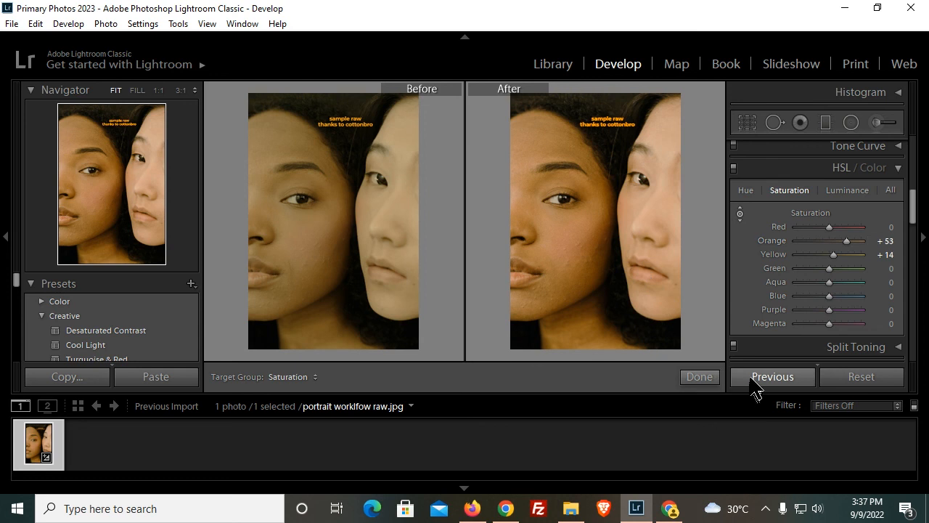
left_click(699, 376)
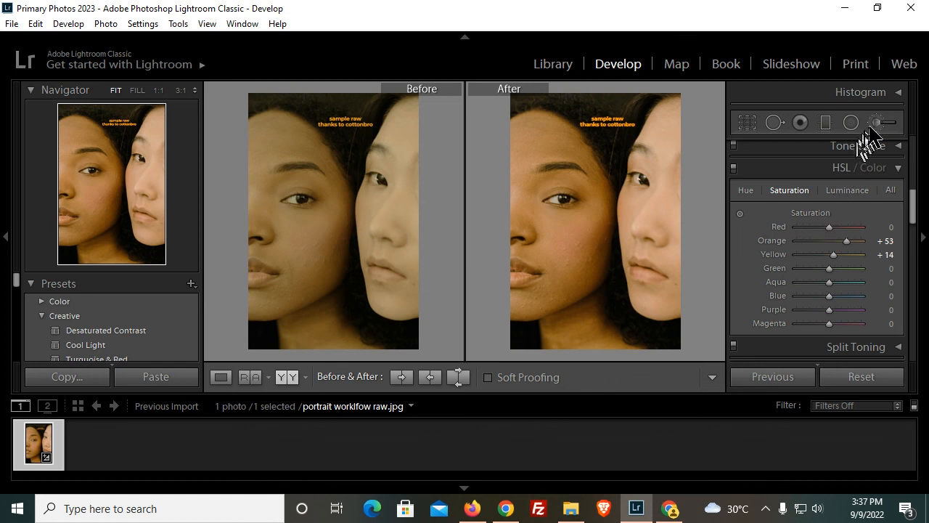
- Paint an Adjustment Brush mask over the lighter-skinned woman's lips, with Exposure at 0.00 and increased Saturation
left_click(872, 122)
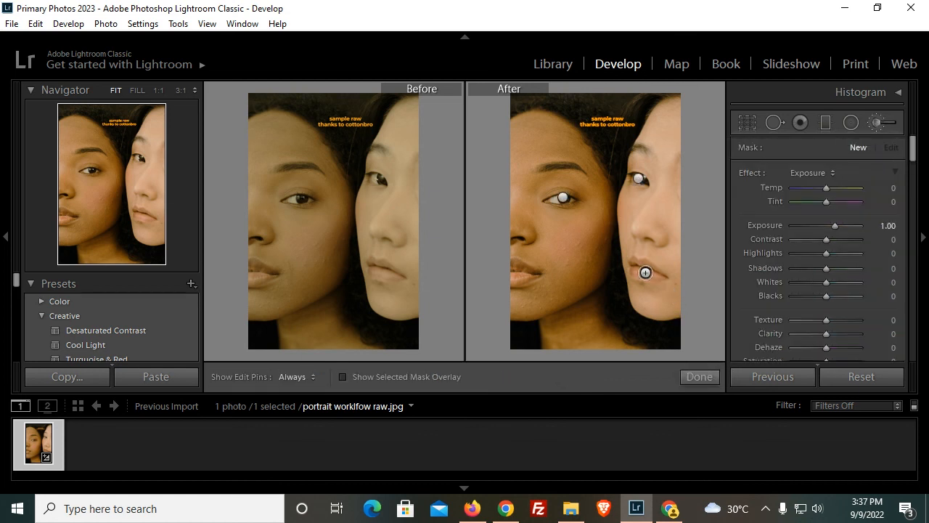
left_click_drag(636, 272, 663, 278)
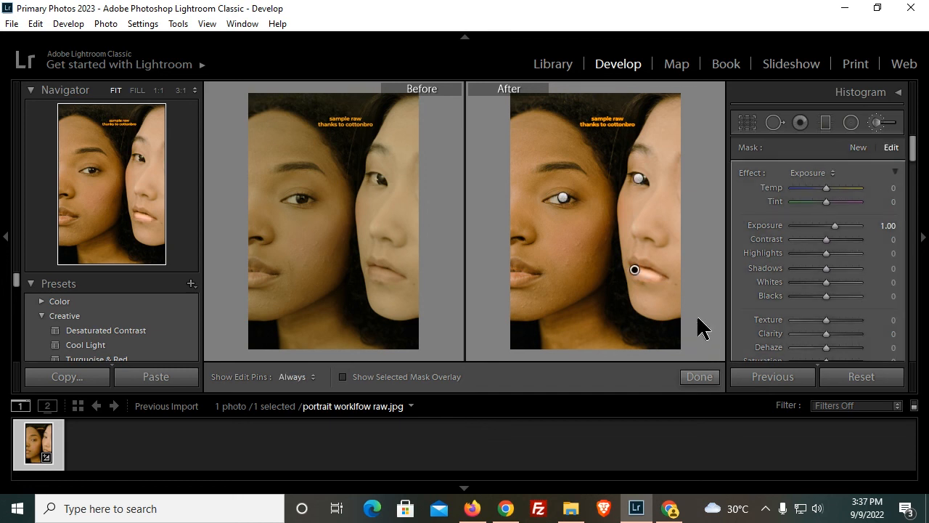
double_click(836, 226)
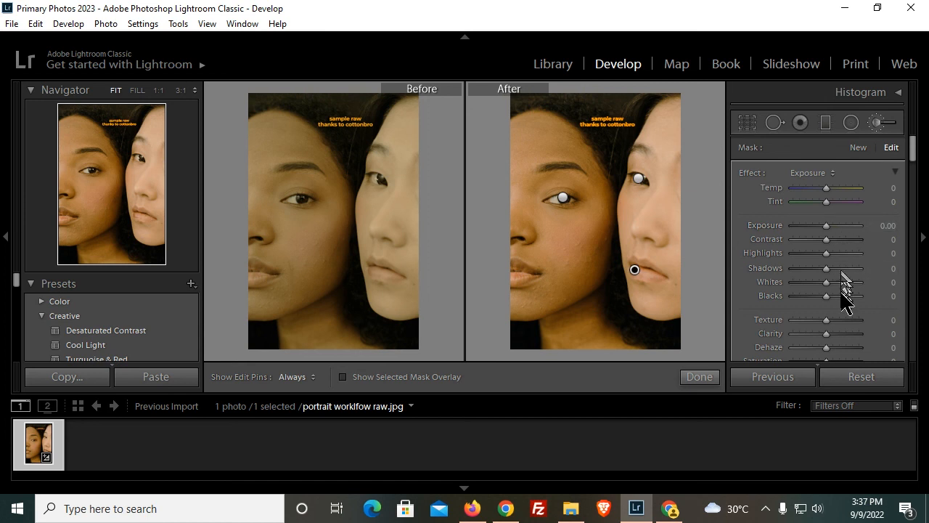
left_click_drag(917, 155, 917, 163)
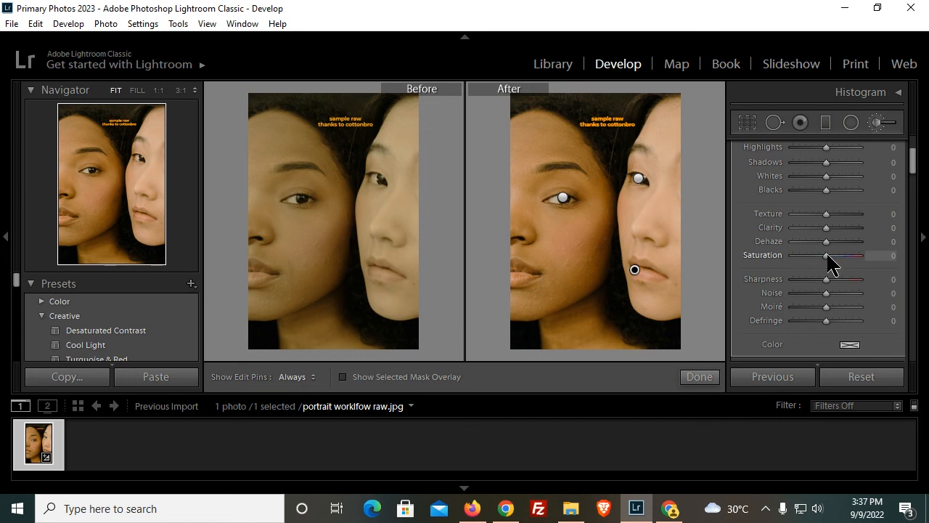
mouse_move(828, 254)
left_mouse_down()
mouse_move(843, 255)
mouse_move(834, 256)
mouse_move(841, 266)
left_mouse_up()
left_click(699, 378)
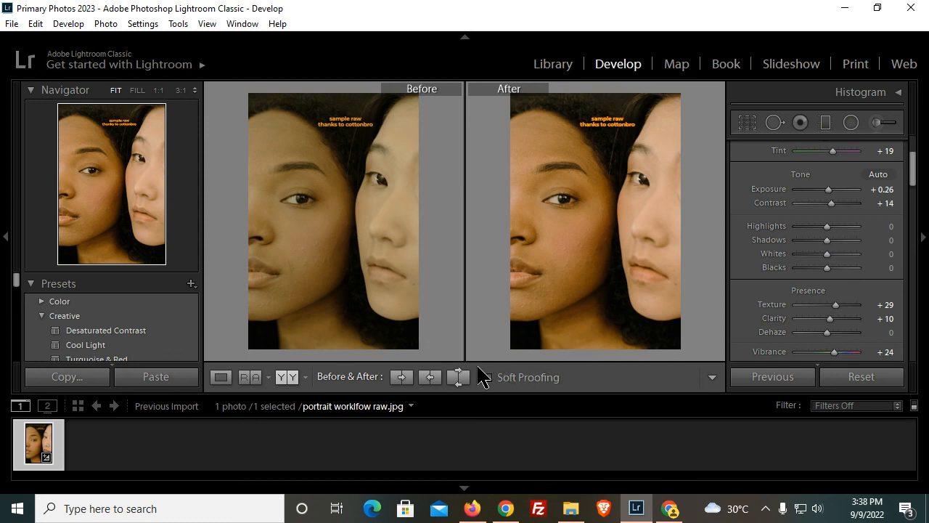
- Open the export settings for the edited photo and turn off Put in Subfolder, keeping the original photo's folder
right_click(564, 227)
mouse_move(633, 414)
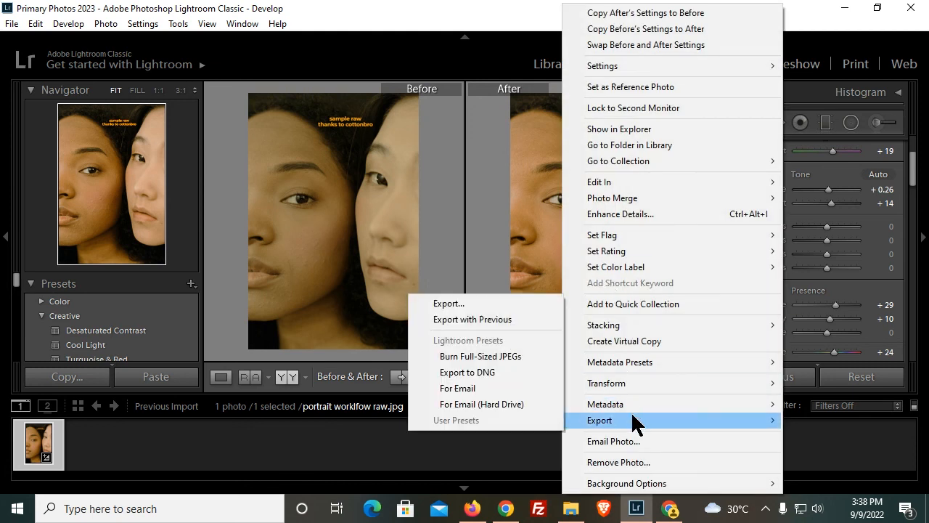
left_click(460, 304)
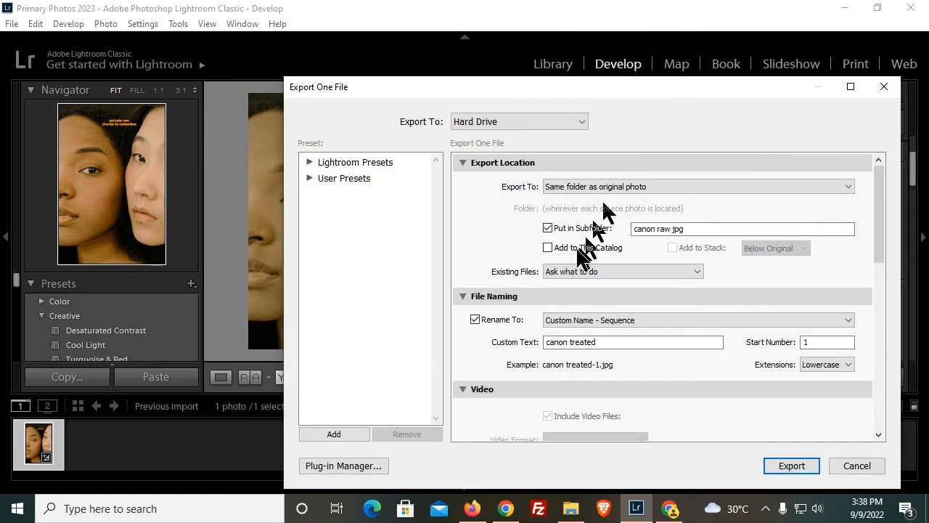
left_click(548, 229)
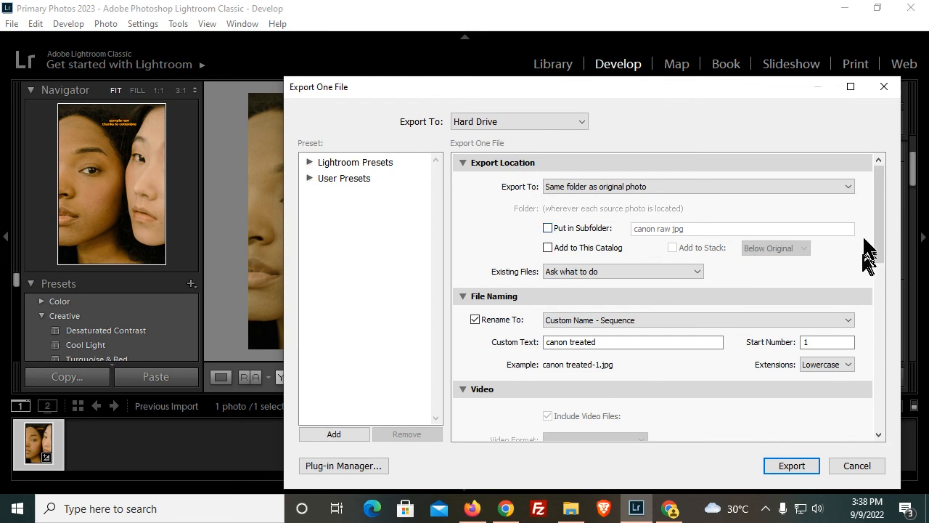
- Name the exported file with the owner's short name followed by "treated portrait", using the Custom Name template
left_click_drag(879, 207, 885, 244)
left_click(649, 235)
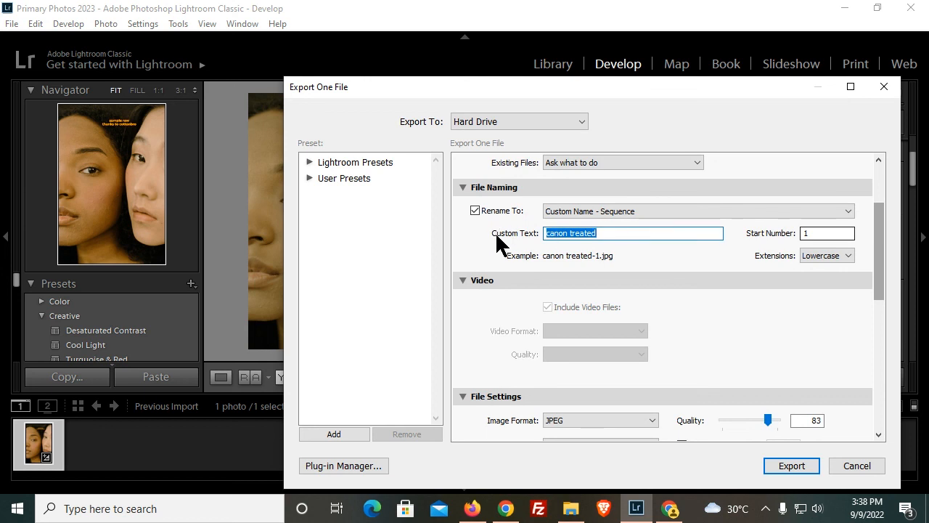
type("jess")
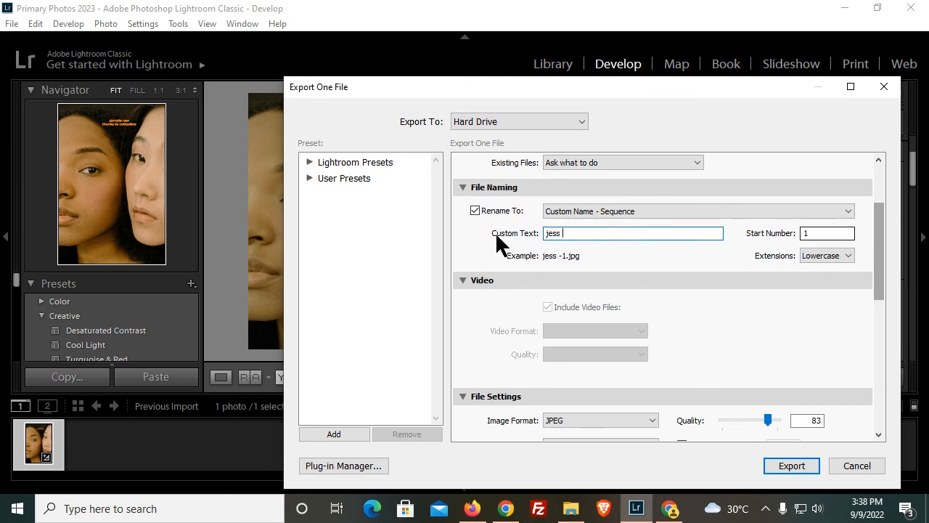
type(" treated portrait")
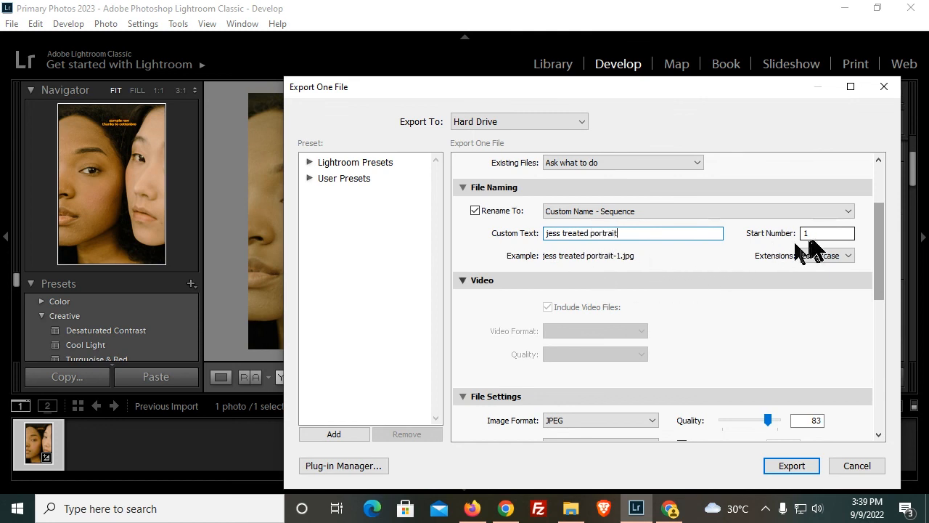
left_click(713, 211)
left_click(623, 277)
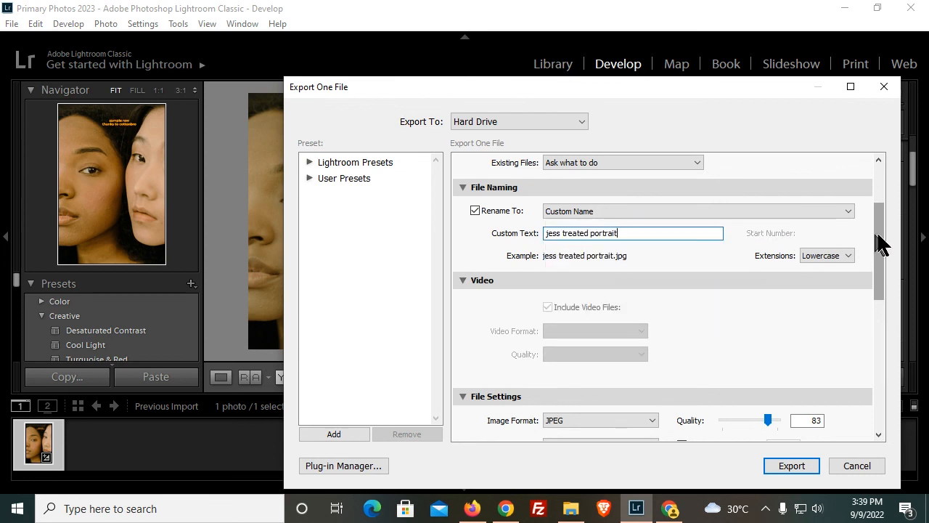
- Try an export resolution of 300 pixels per inch, and restore it to 100
left_click_drag(875, 235, 883, 312)
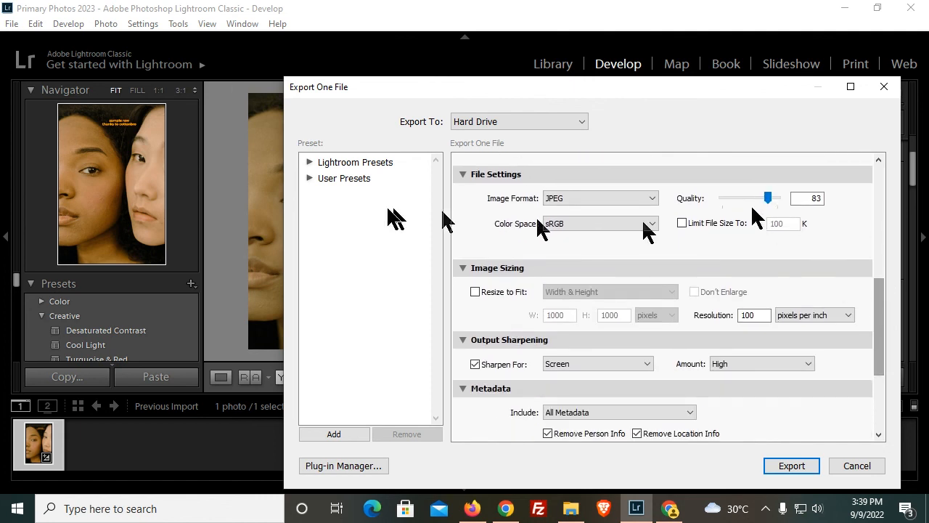
left_click_drag(877, 315, 880, 331)
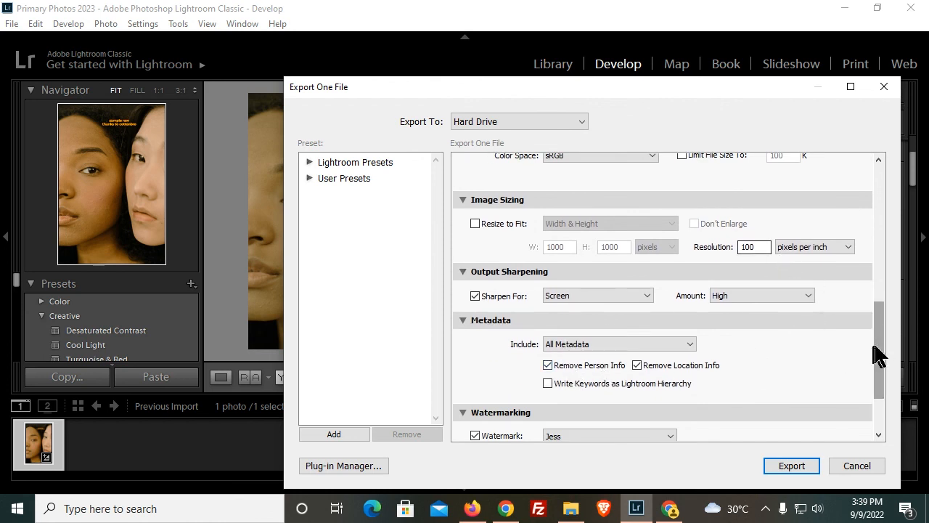
mouse_move(882, 352)
left_mouse_down()
mouse_move(884, 328)
mouse_move(881, 342)
left_mouse_up()
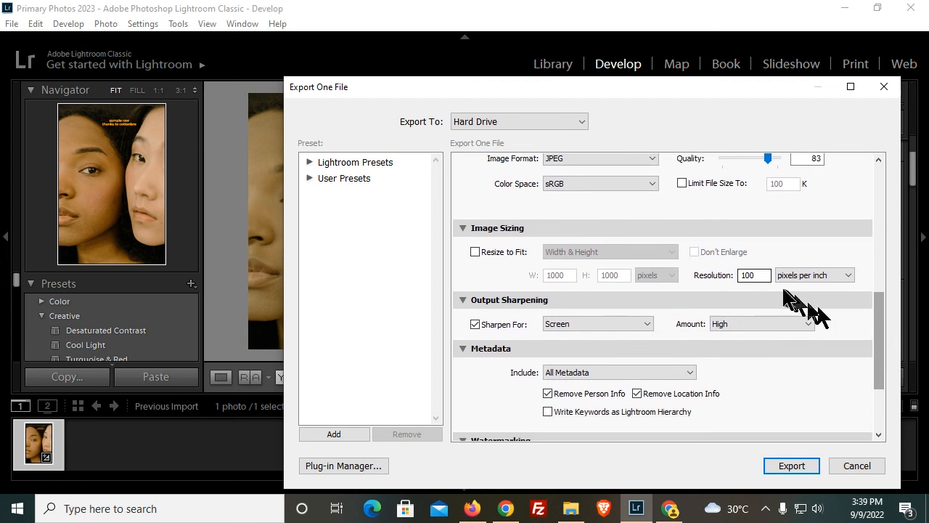
double_click(761, 279)
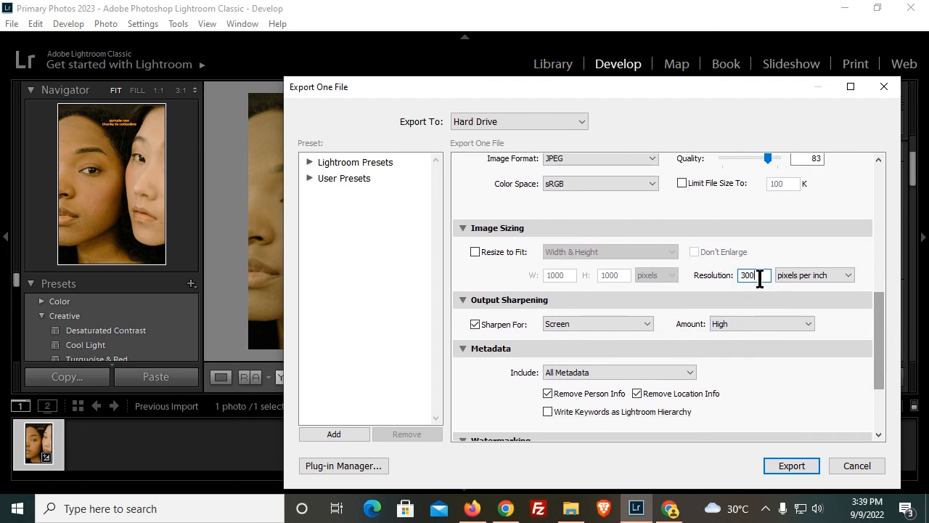
left_click_drag(760, 279, 735, 282)
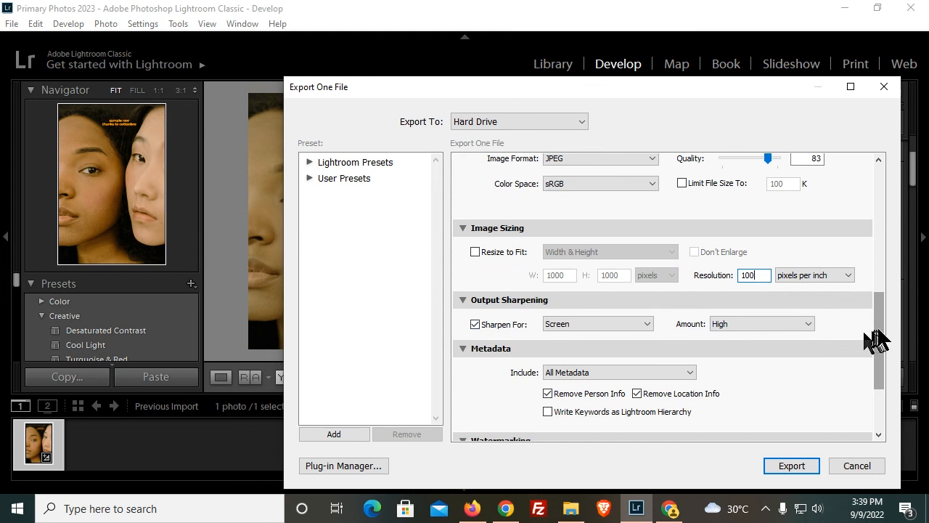
- Export the photo as JPEG with the watermark enabled, and open the exported portrait from the LR folder in File Explorer
left_click_drag(881, 339, 886, 381)
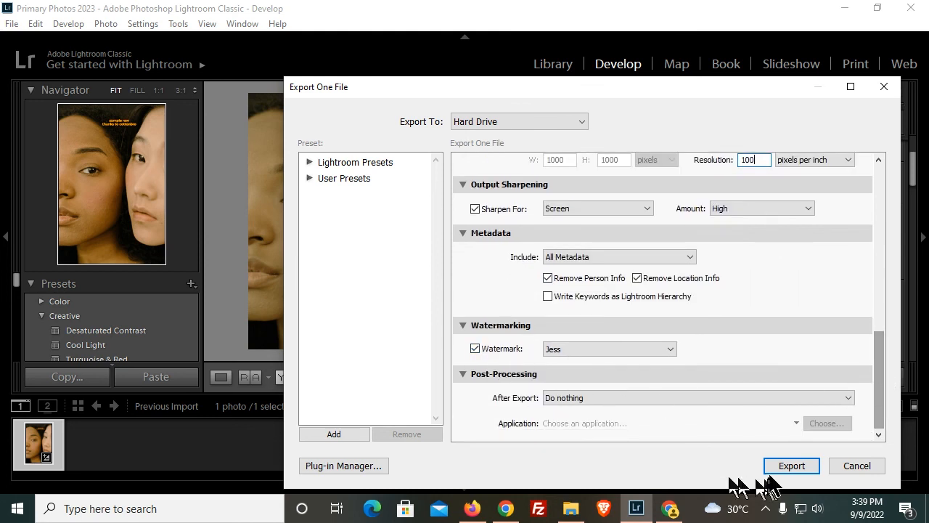
left_click(790, 470)
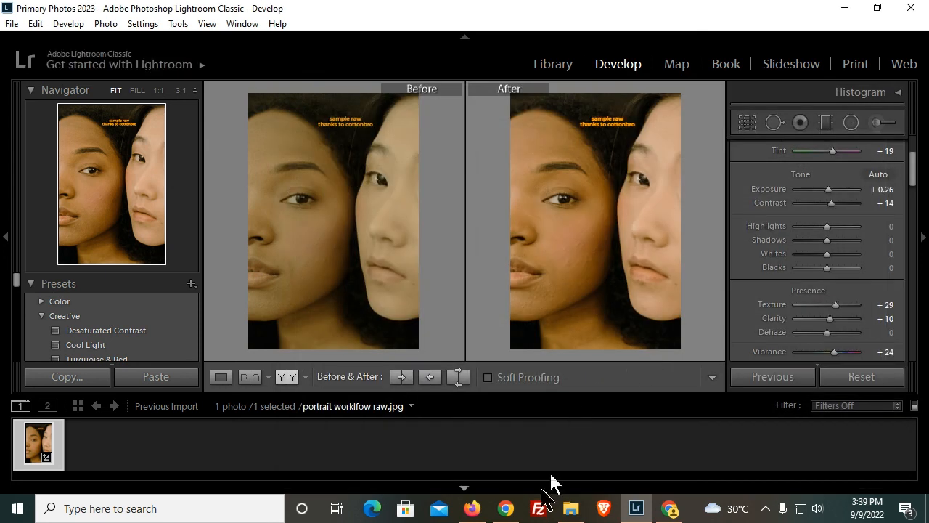
left_click(571, 512)
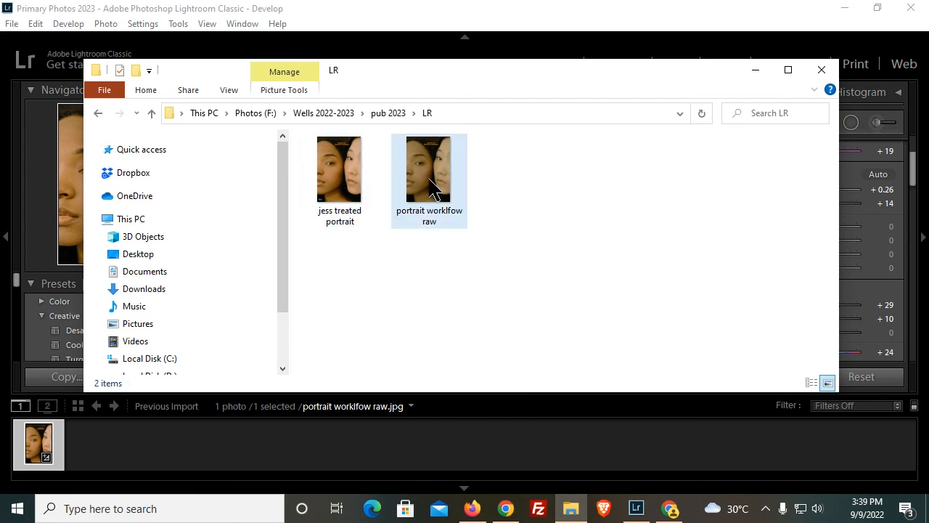
double_click(338, 194)
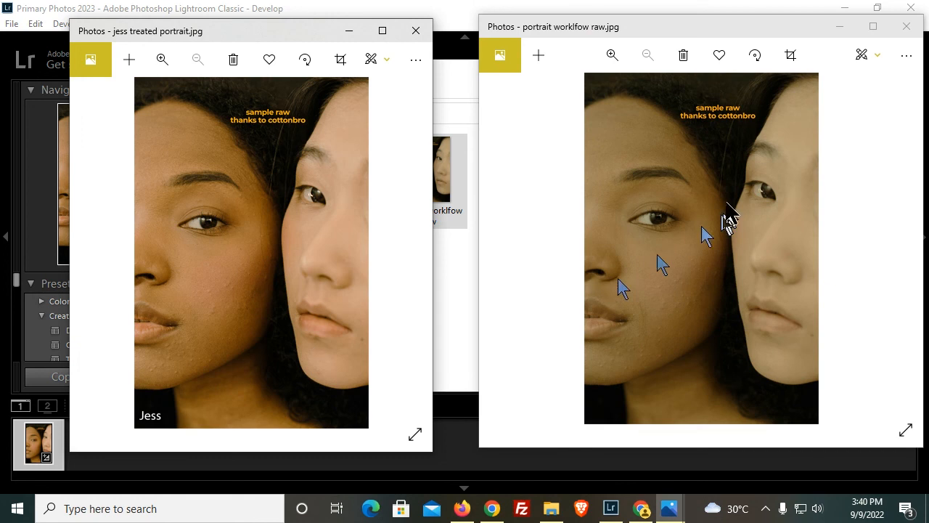